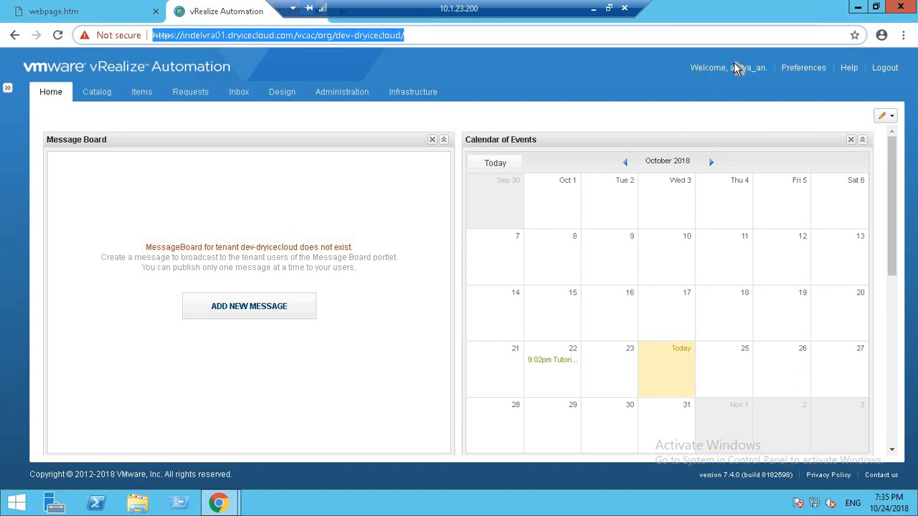
left_click(446, 37)
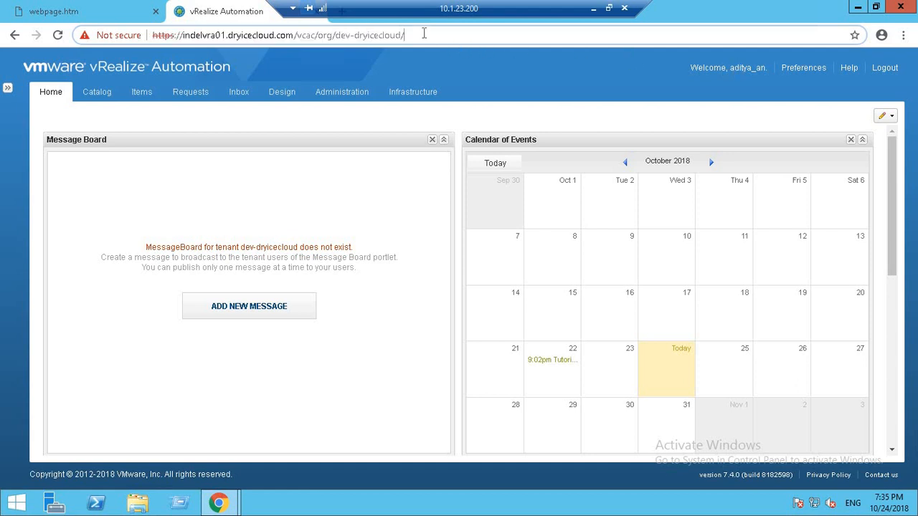
left_click_drag(364, 30, 337, 33)
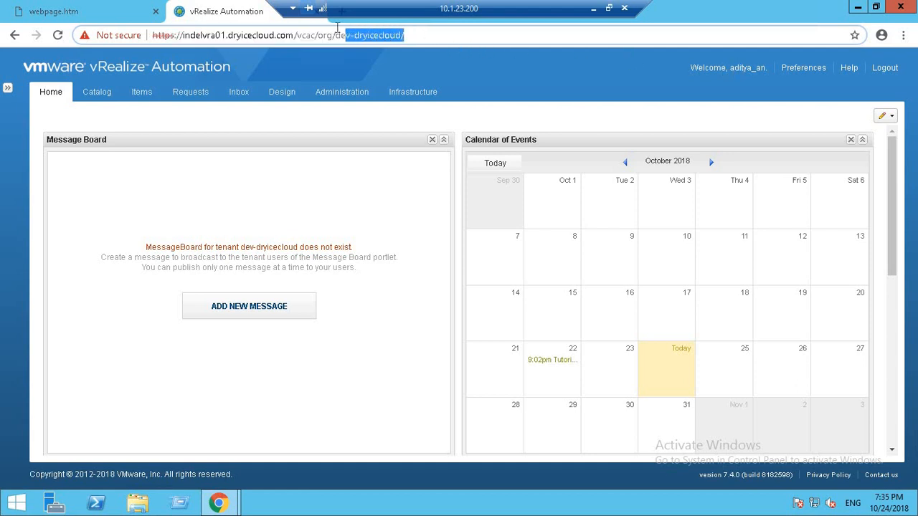
left_click(512, 75)
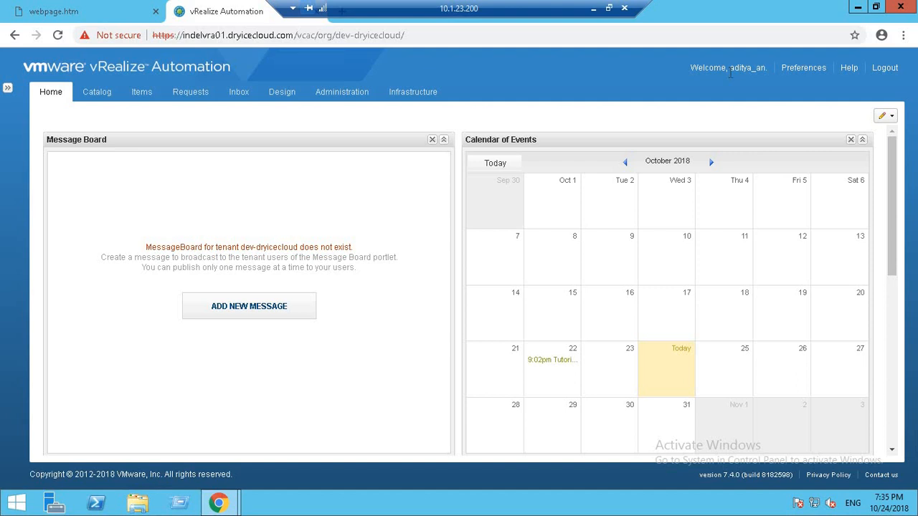
left_click_drag(729, 72, 757, 72)
left_click(631, 73)
Step: Go to the tenant's approval policies in the Administration area
left_click(342, 93)
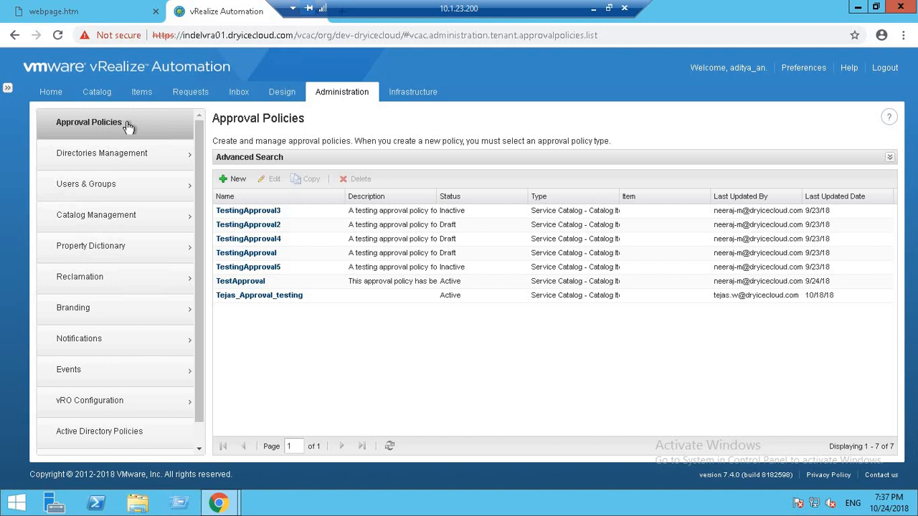
left_click(104, 309)
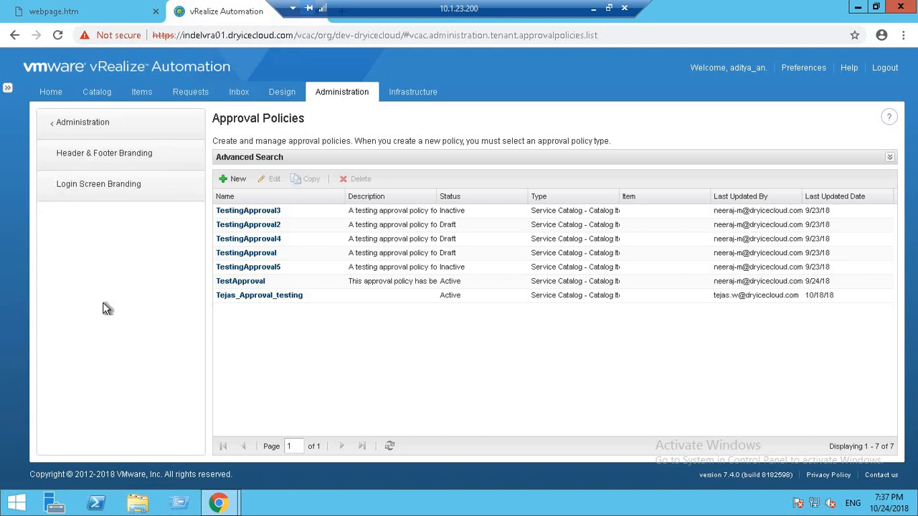
left_click(106, 126)
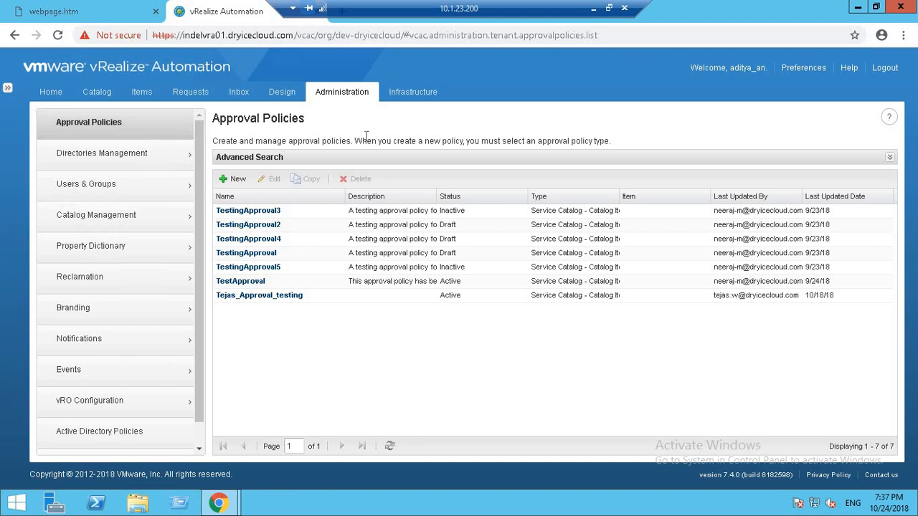
Step: Create a new approval policy with the policy type Service Catalog - Catalog Item Request
left_click(233, 179)
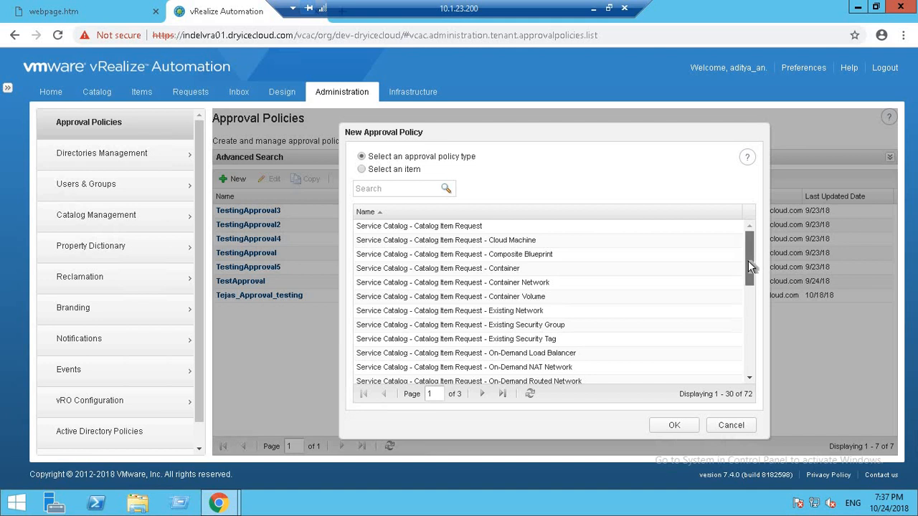
left_click_drag(747, 260, 753, 212)
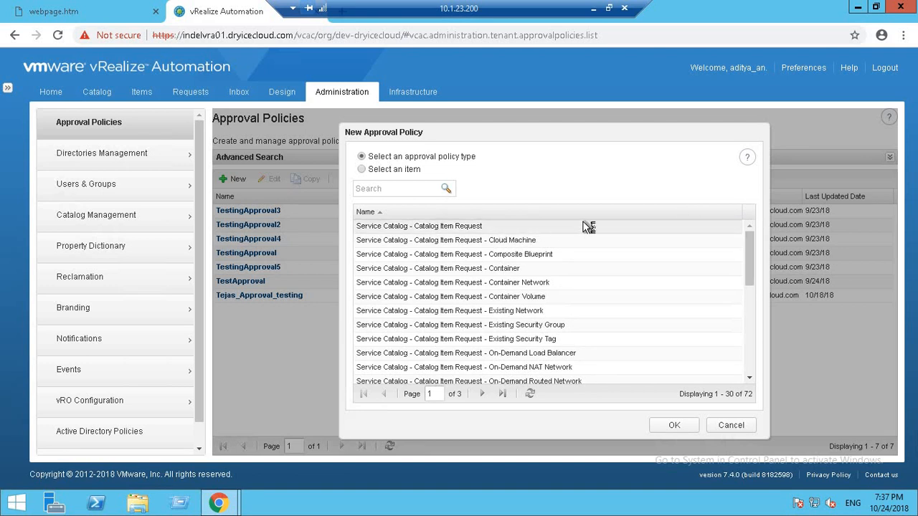
left_click(448, 230)
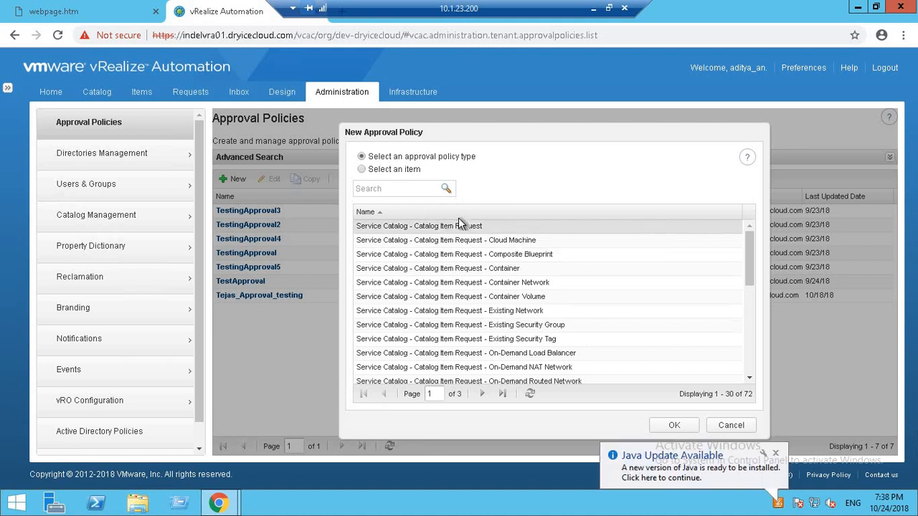
left_click(394, 172)
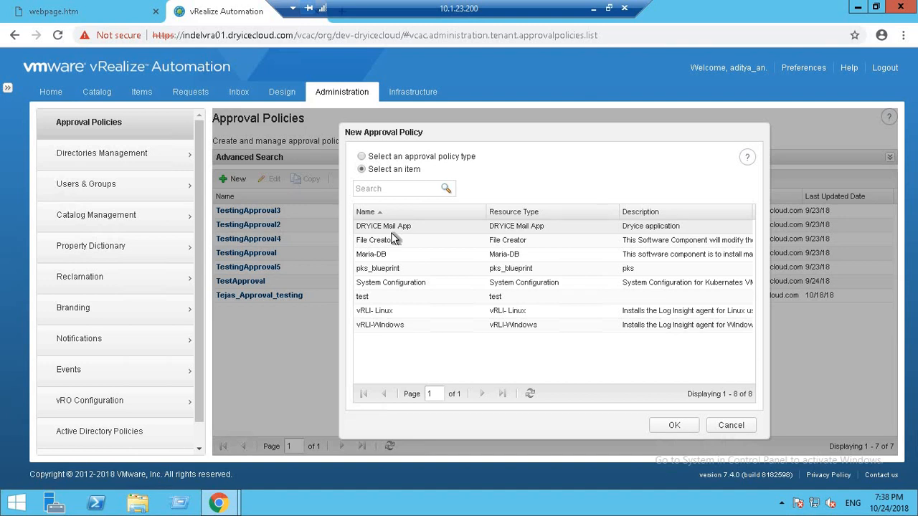
left_click(424, 157)
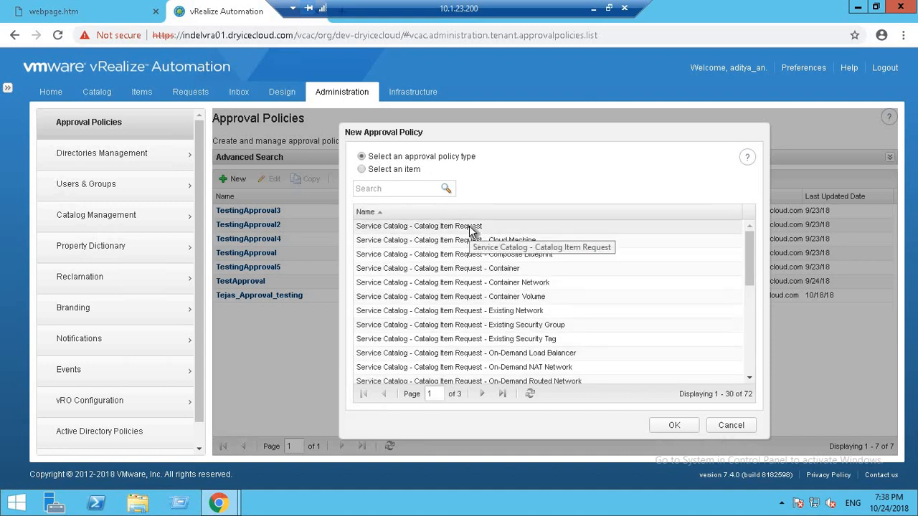
left_click(471, 228)
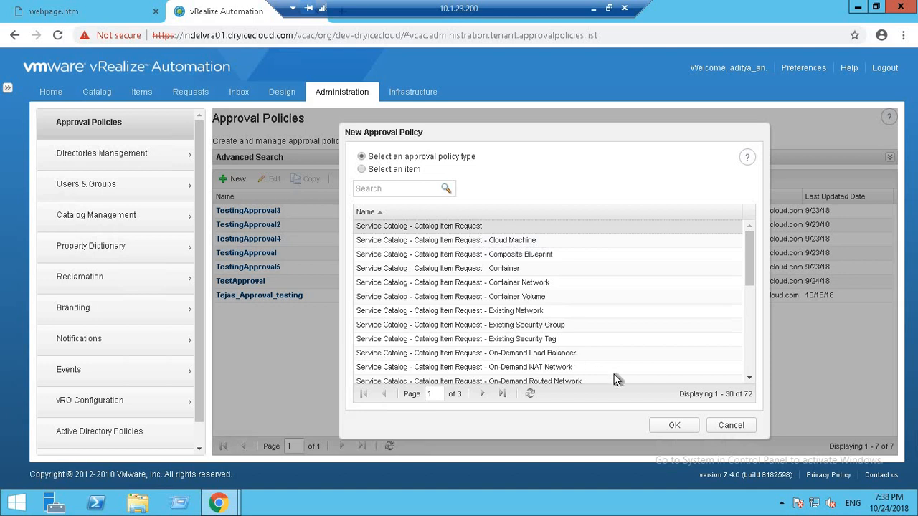
left_click(674, 430)
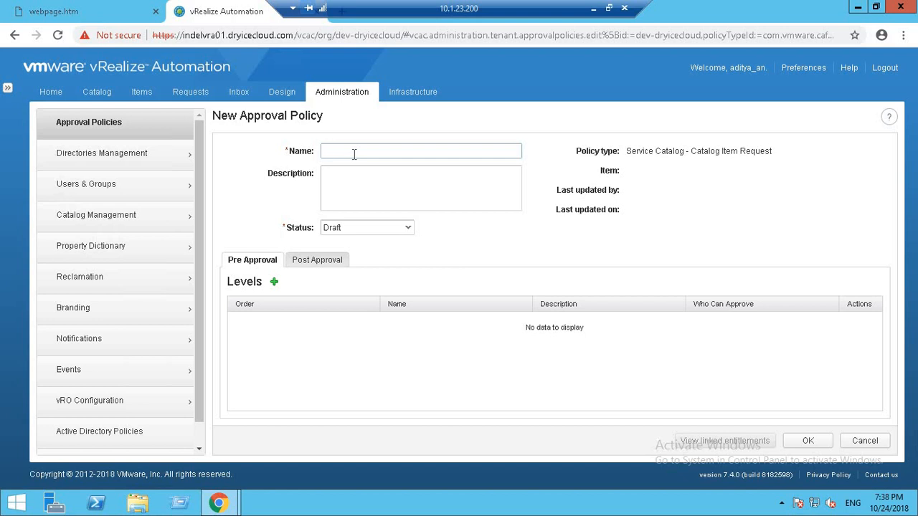
Step: Name the policy Tutorial Approval Policy, describe it as "approval policy for tutorial testing" and set its status to Active
type("Tutorial Approval Policy")
left_click(395, 177)
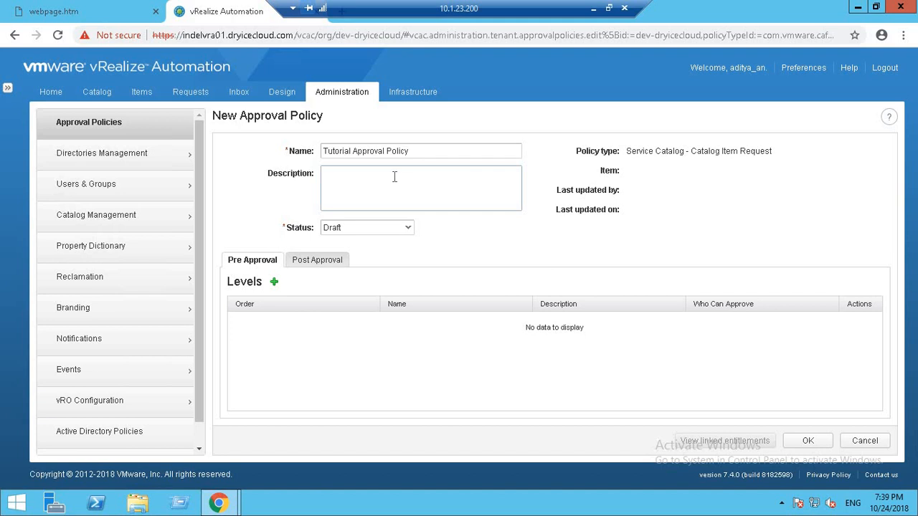
type("approval policy for tutorial testing")
left_click(394, 234)
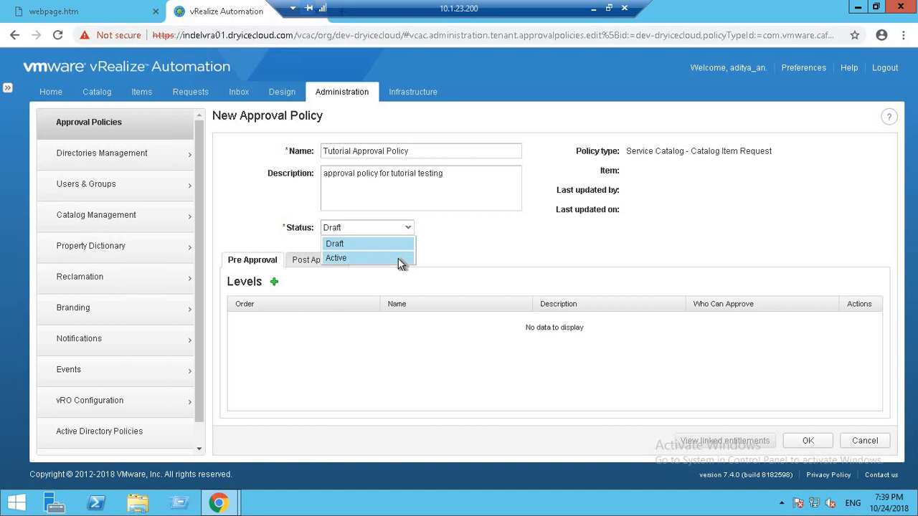
left_click(398, 260)
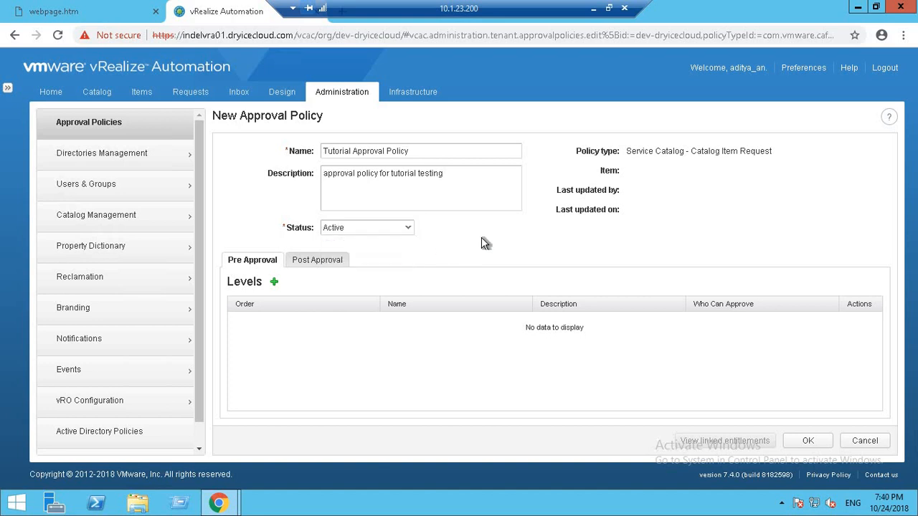
Step: Examine the new policy's type details and compare its pre-approval and post-approval levels
left_click(336, 261)
left_click(247, 259)
left_click_drag(631, 147, 780, 155)
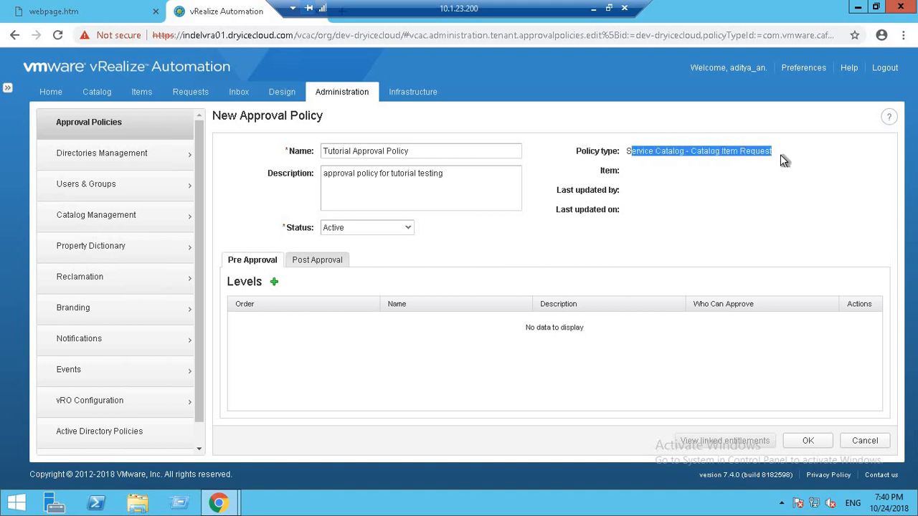
left_click(629, 176)
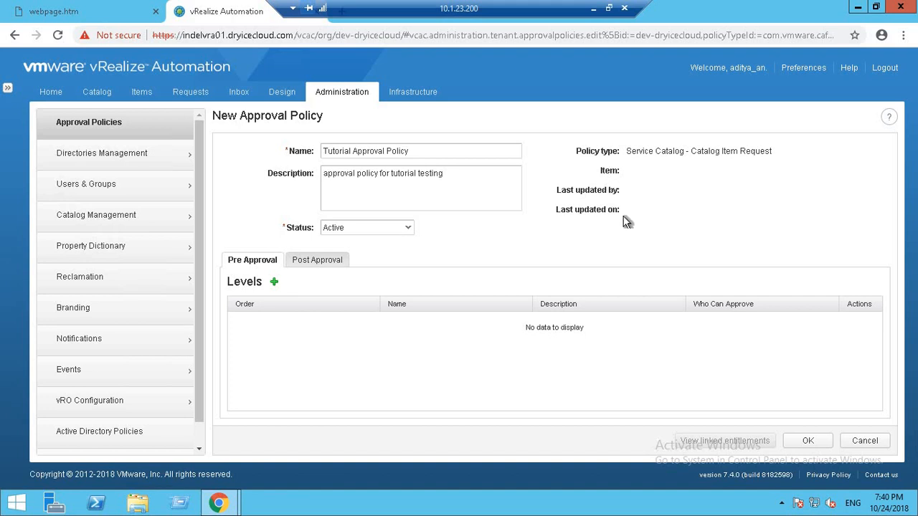
left_click(308, 262)
left_click(236, 260)
left_click(316, 262)
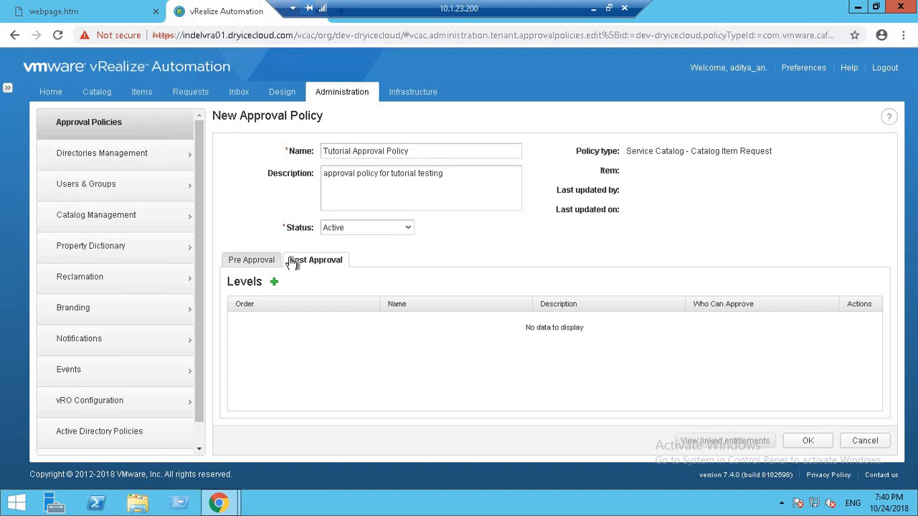
left_click(268, 261)
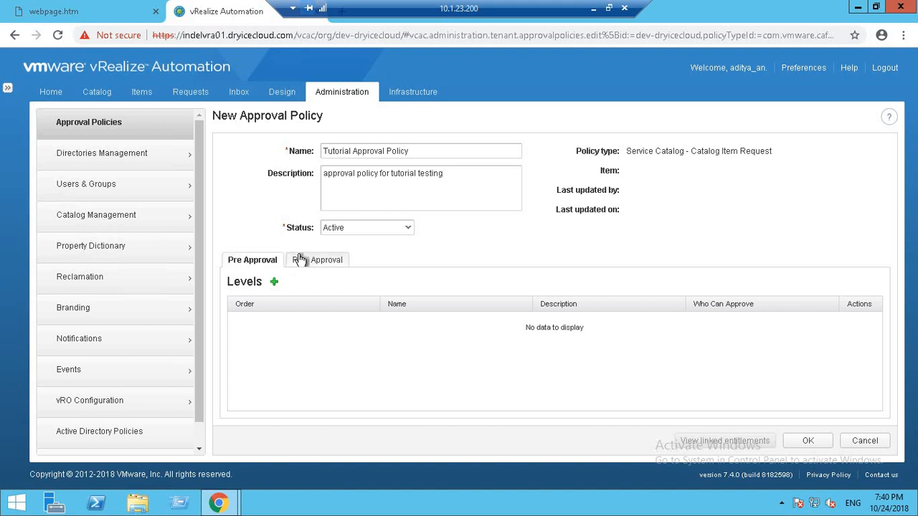
left_click(299, 259)
left_click(246, 262)
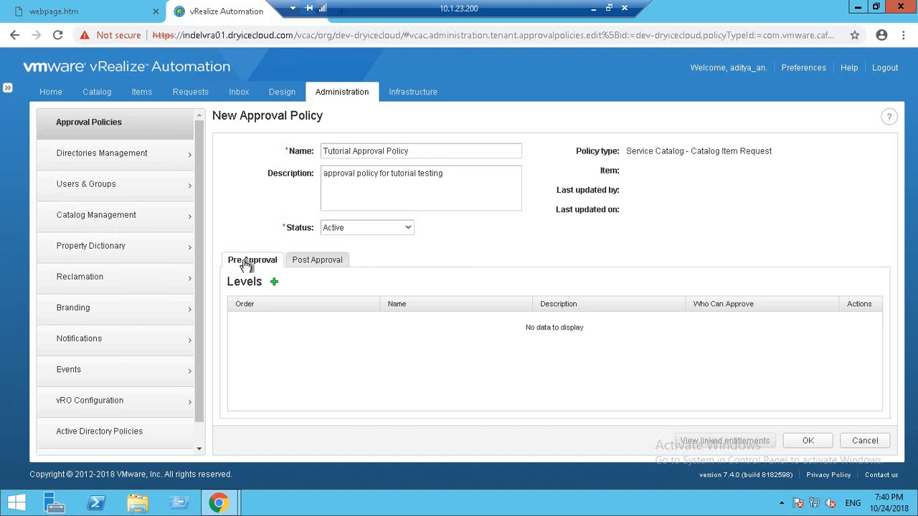
left_click(313, 260)
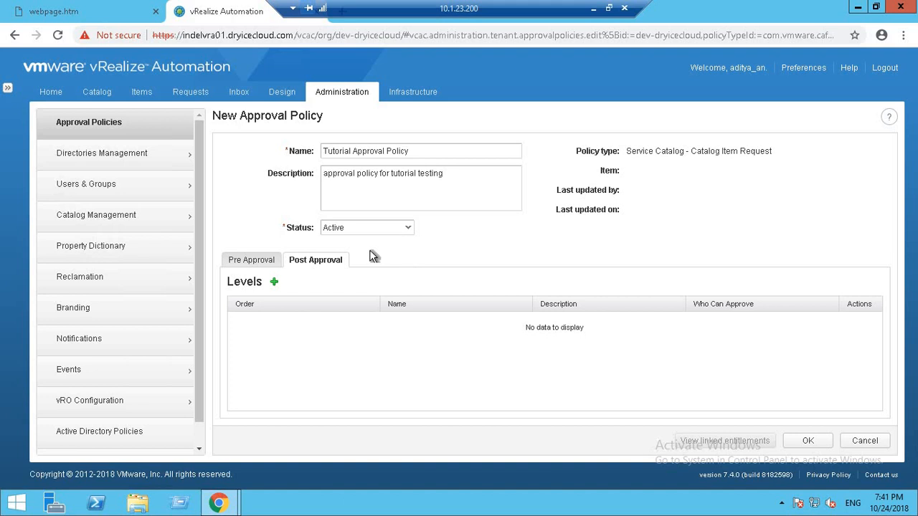
left_click(258, 260)
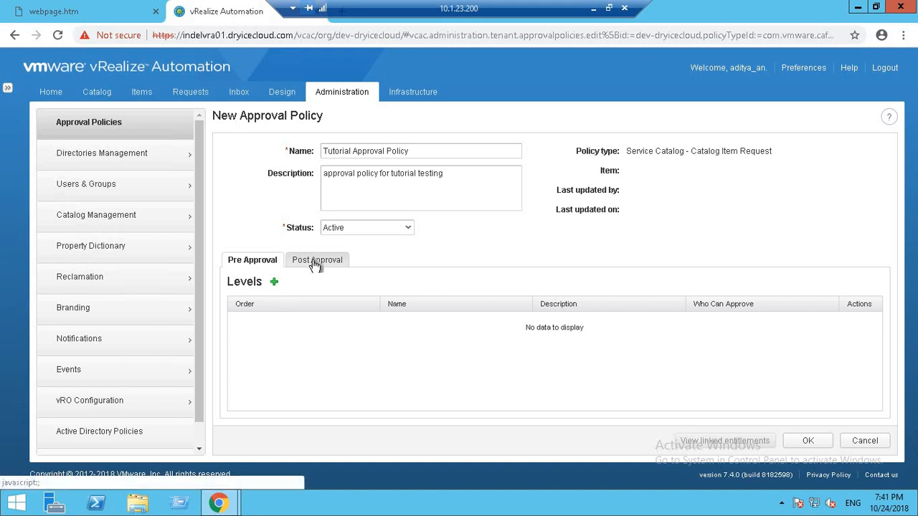
left_click(314, 261)
left_click(253, 264)
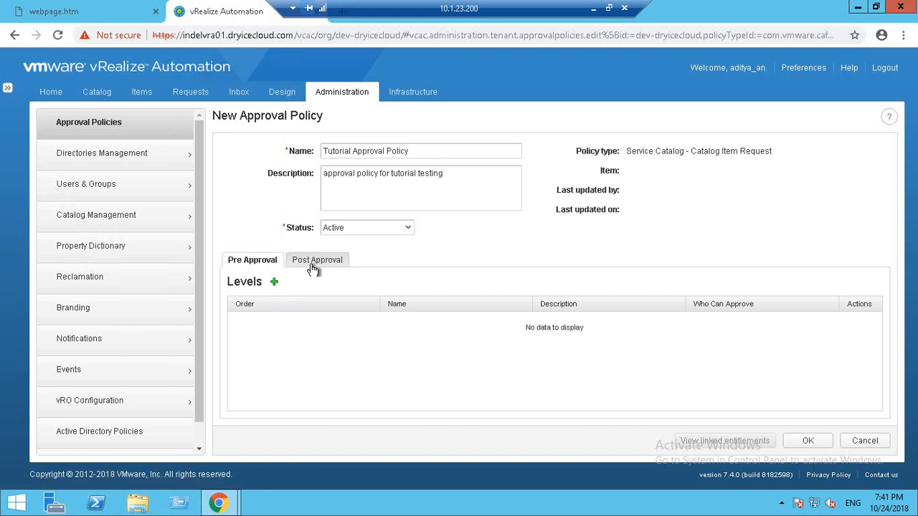
left_click(313, 264)
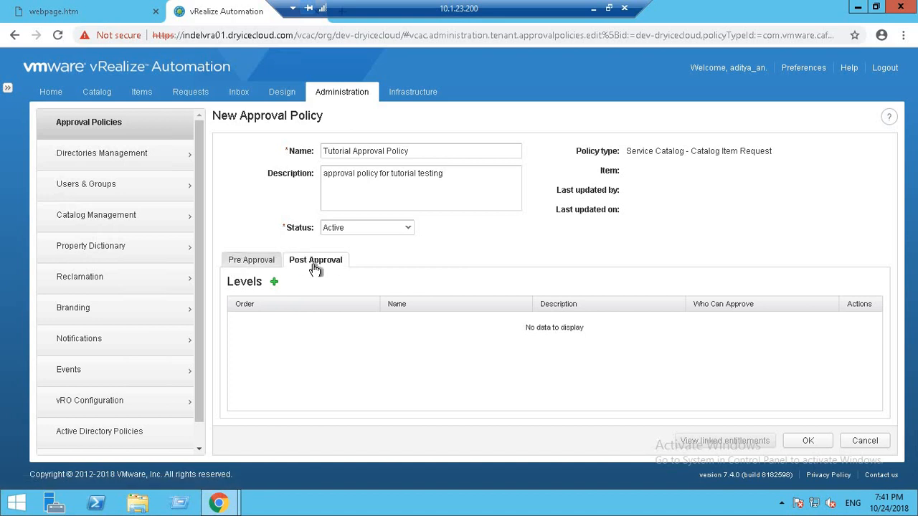
left_click(251, 262)
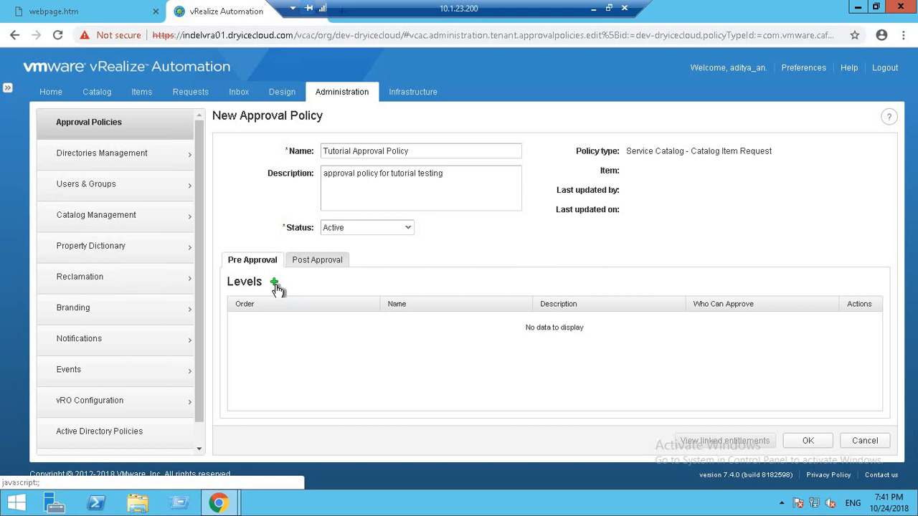
Step: Add a pre-approval level named Level 1 with the description "The first level"
left_click(274, 284)
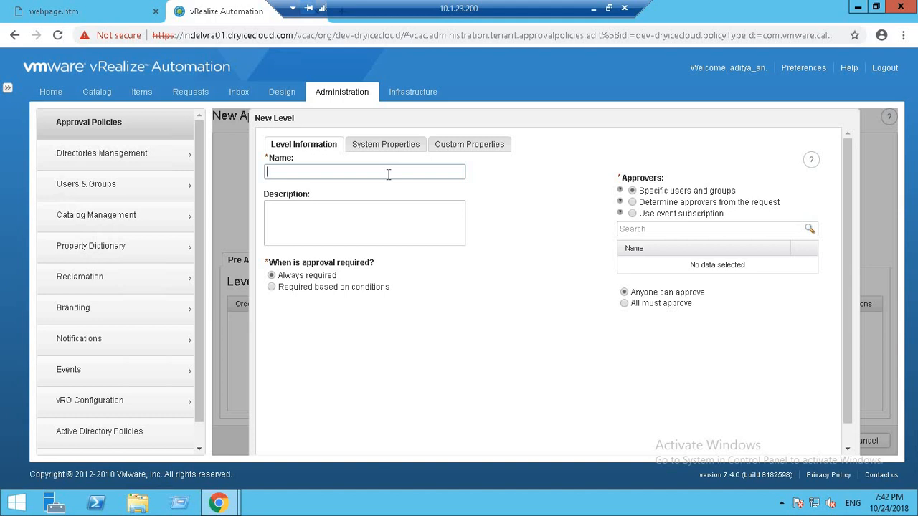
type("e")
key("BackSpace")
type("evel 1")
left_click(360, 225)
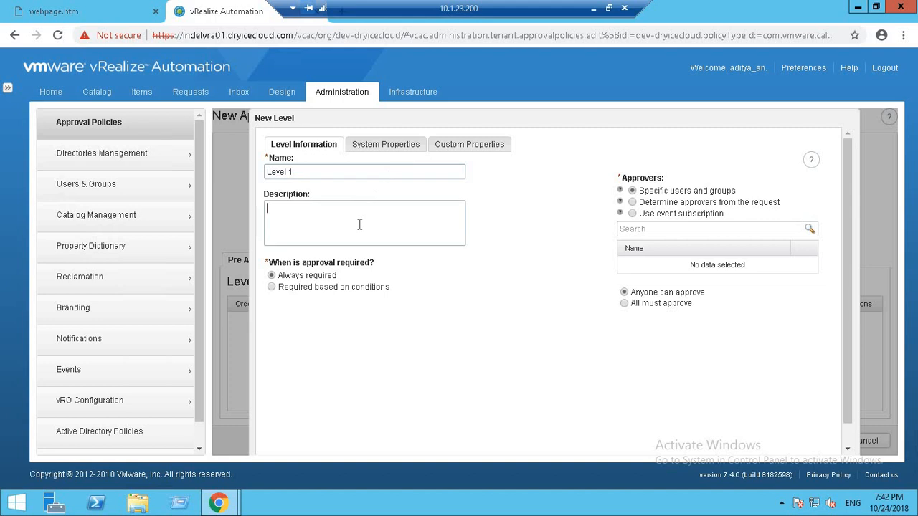
type("The first level")
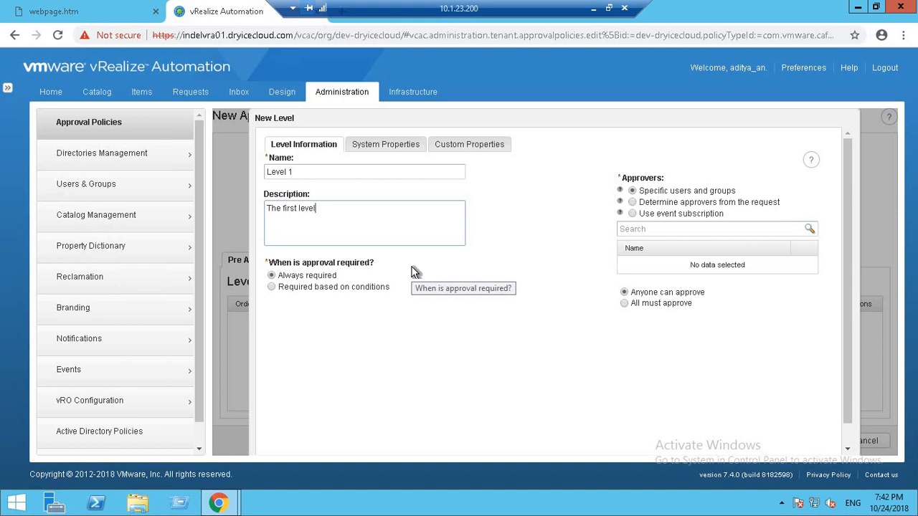
Step: Try requiring Level 1 approval based on a single condition with the Requested Catalog item clause and the Equals operator
left_click(272, 287)
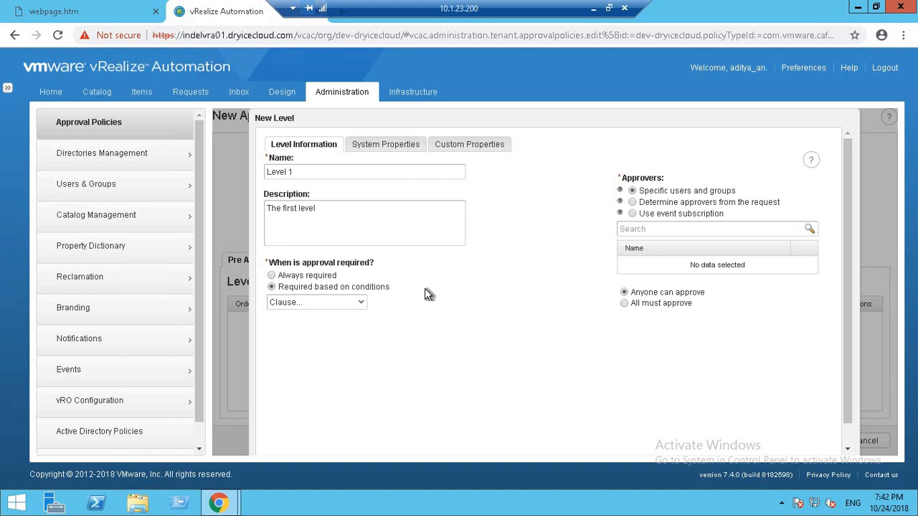
left_click(354, 301)
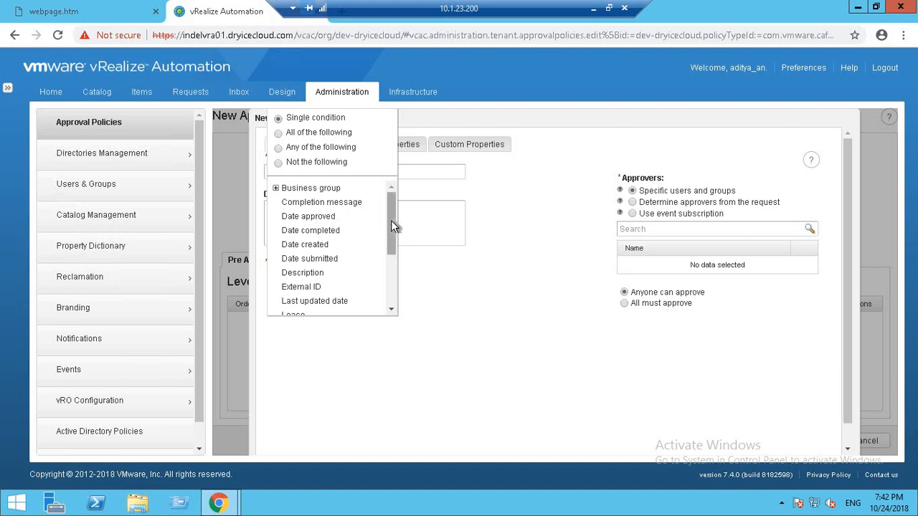
left_click_drag(390, 226, 390, 285)
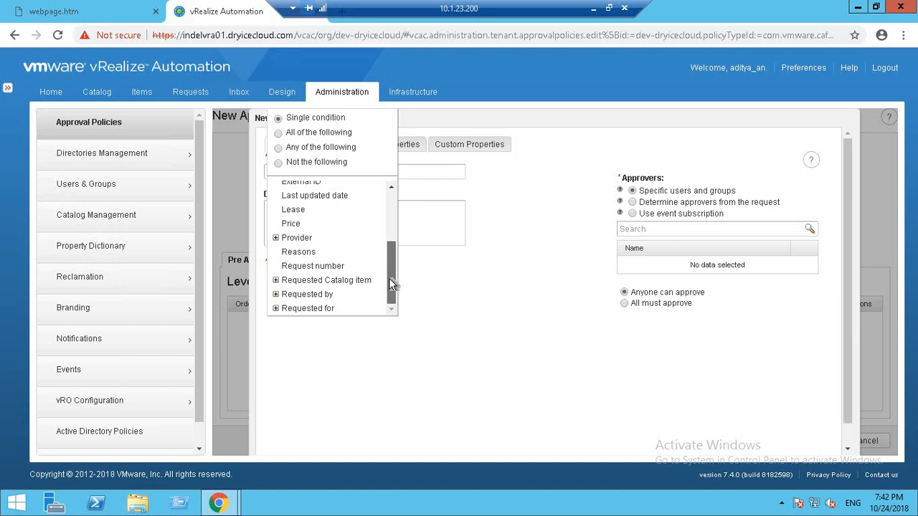
left_click(323, 282)
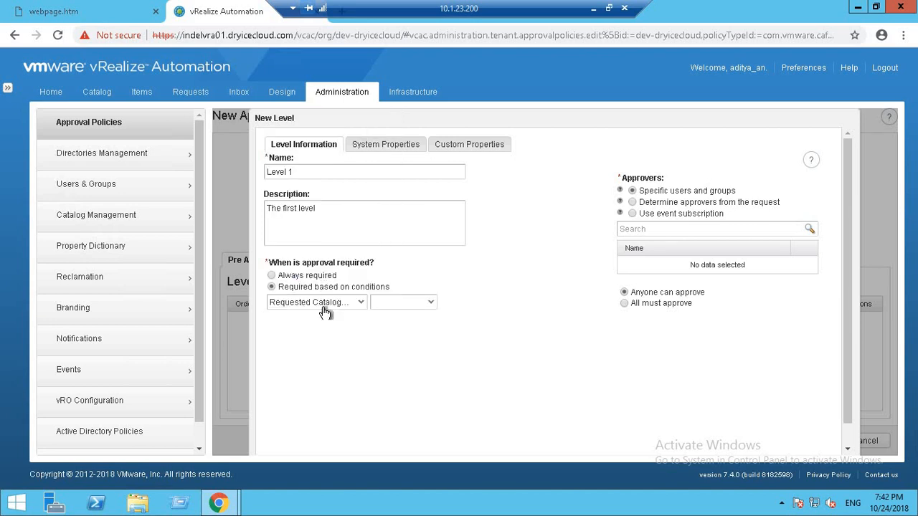
left_click(323, 307)
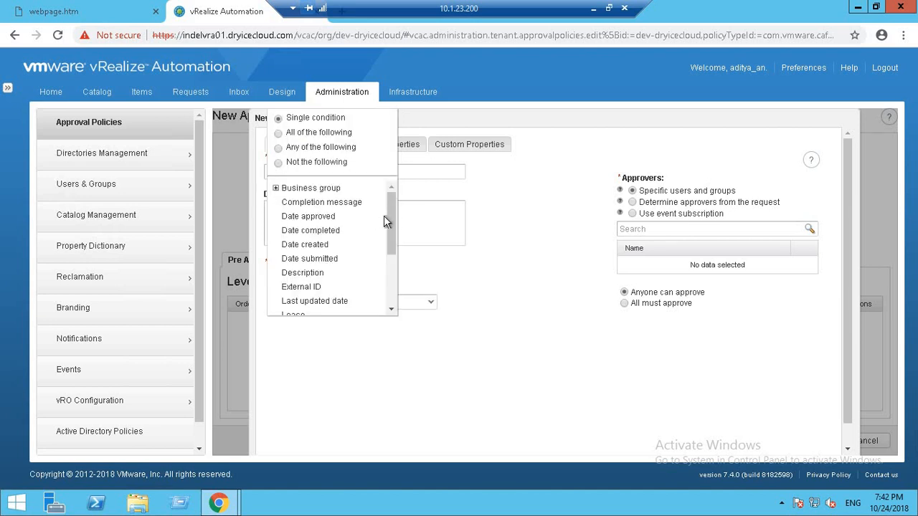
left_click_drag(390, 215, 385, 285)
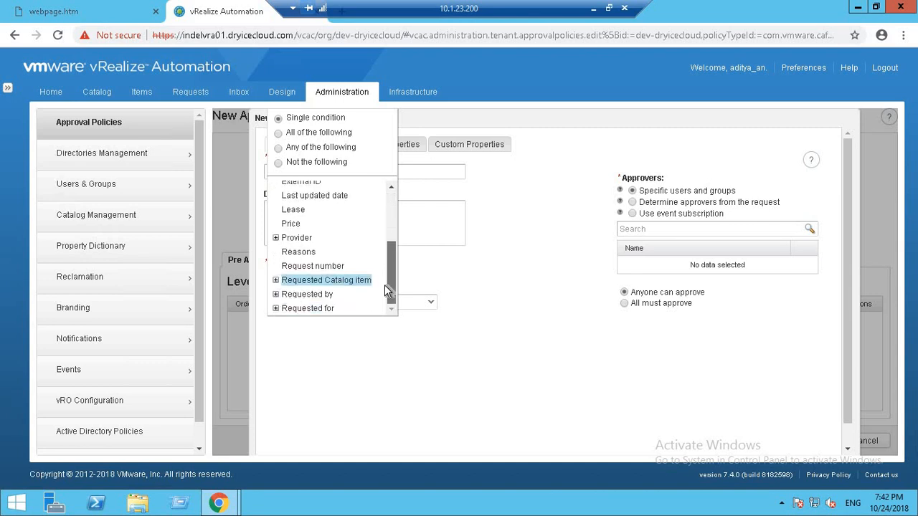
left_click(321, 283)
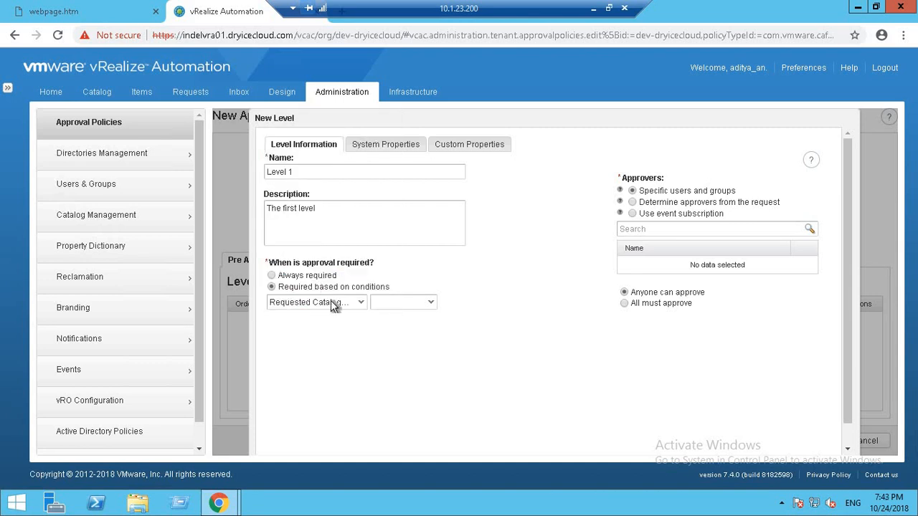
left_click(410, 305)
left_click(402, 321)
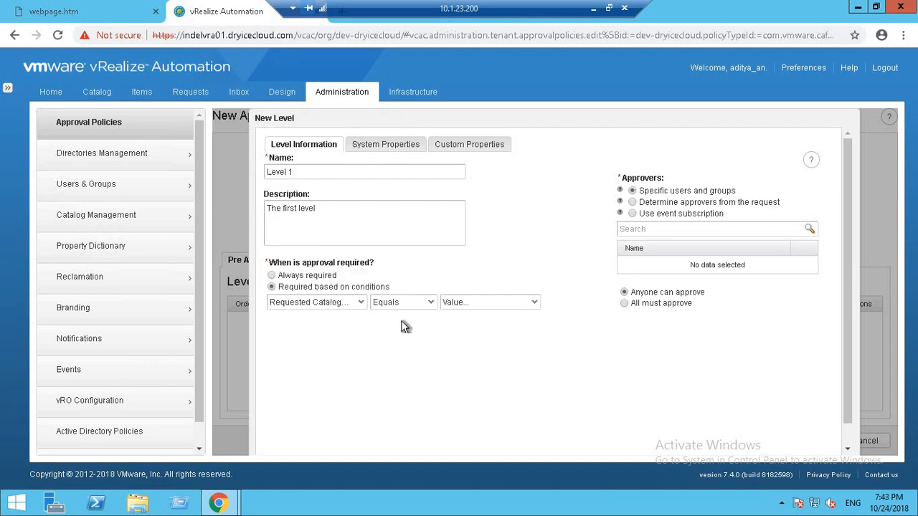
Step: Try the constant "hfaighfghaosghp" as the condition's comparison value, and clear it again
left_click(506, 306)
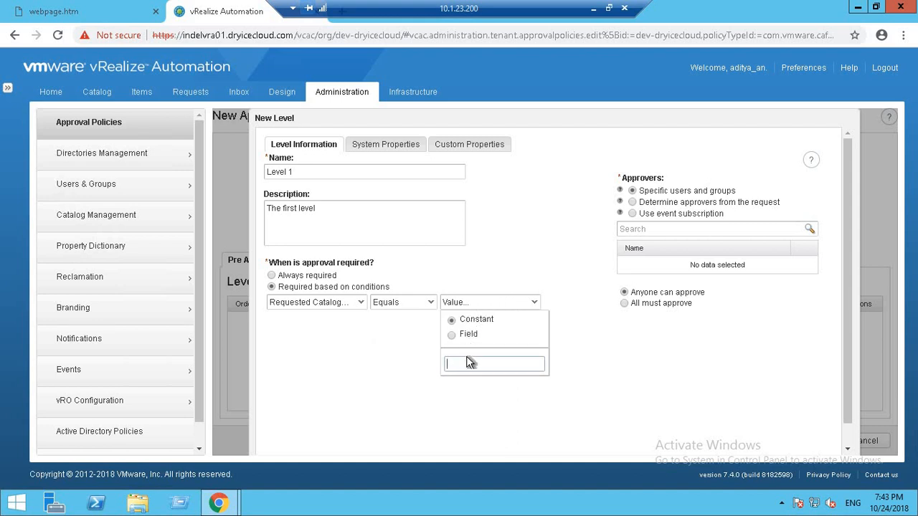
type("hfaighfghaosghp")
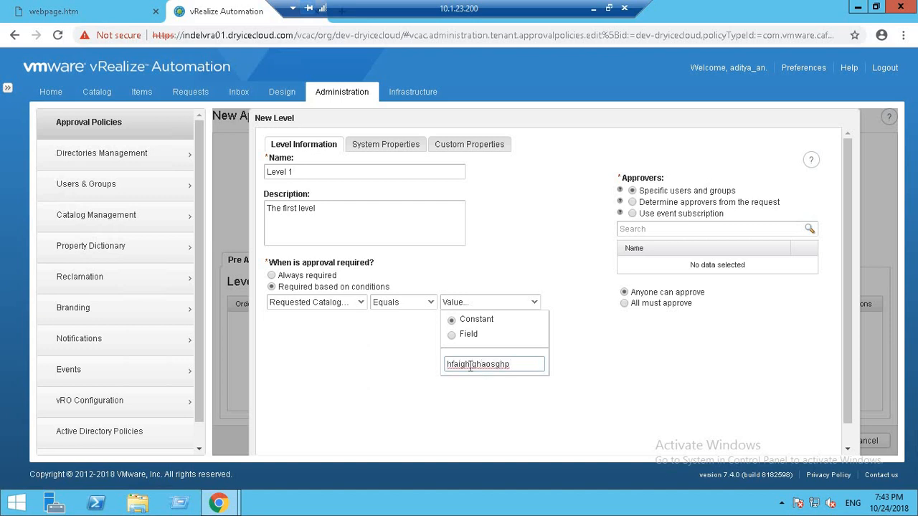
key("BackSpace")
key("BackSpace")
key("BackSpace")
key("BackSpace")
key("BackSpace")
key("BackSpace")
key("BackSpace")
key("BackSpace")
key("BackSpace")
key("BackSpace")
key("BackSpace")
key("BackSpace")
key("BackSpace")
key("BackSpace")
key("BackSpace")
Step: Examine the field values available for the condition without applying one, and set Level 1 approval back to Always required
left_click(464, 336)
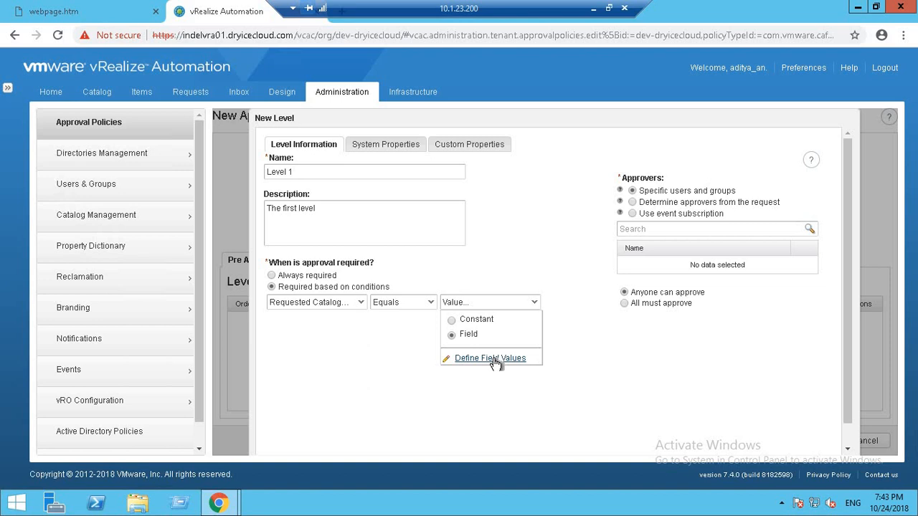
left_click(494, 359)
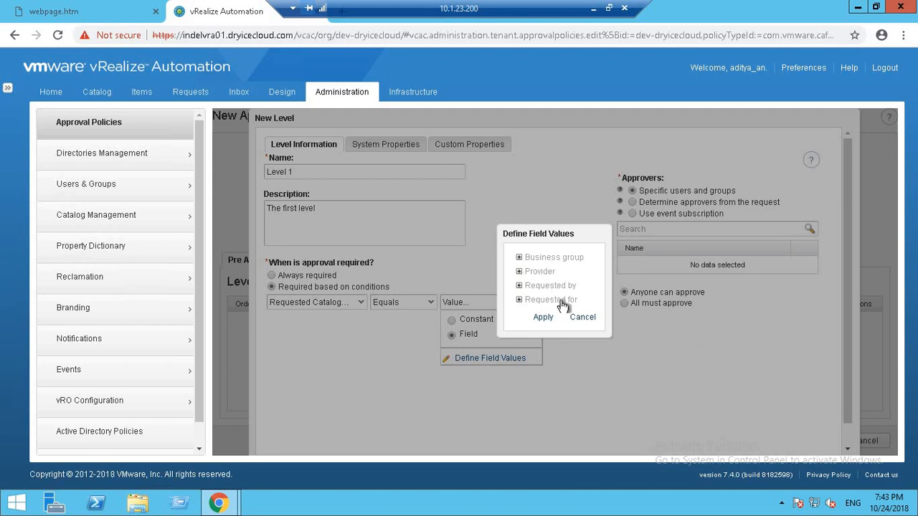
left_click(582, 317)
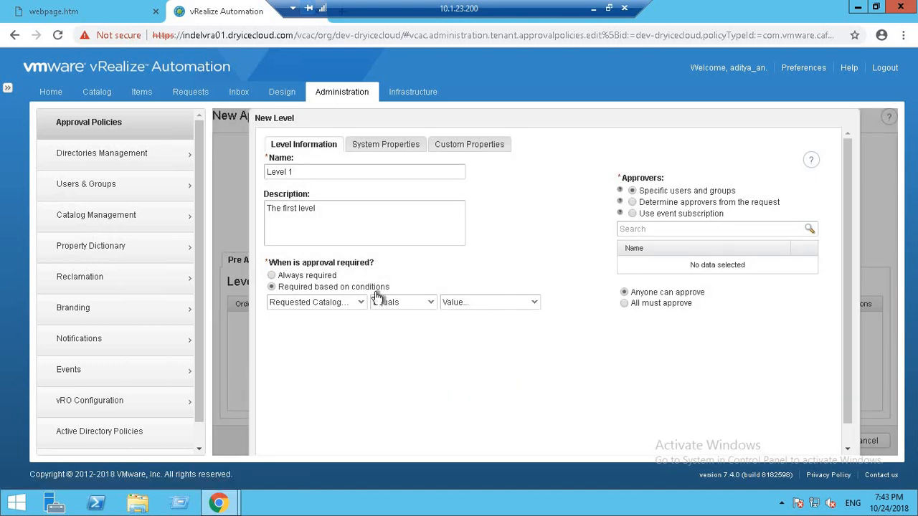
left_click(316, 282)
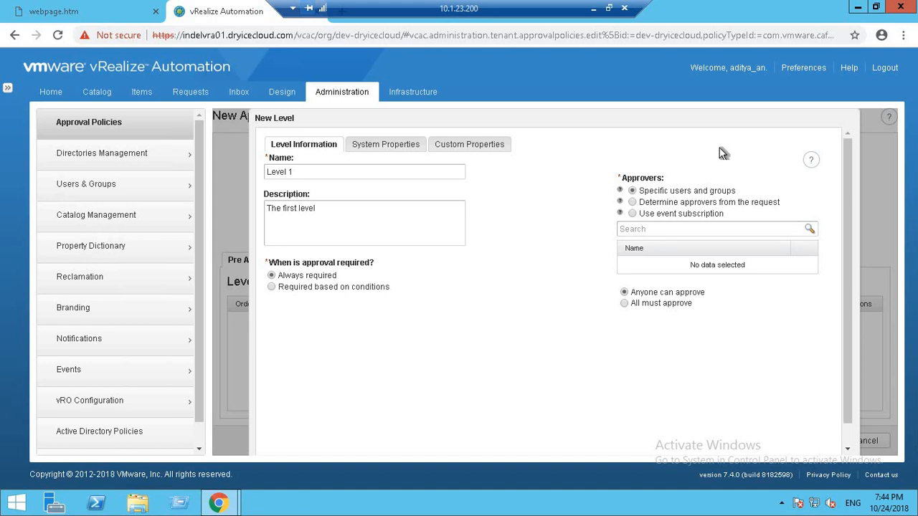
Step: Try determining the approvers from the request, view the available field values, and try the event subscription option
left_click(666, 202)
left_click(678, 231)
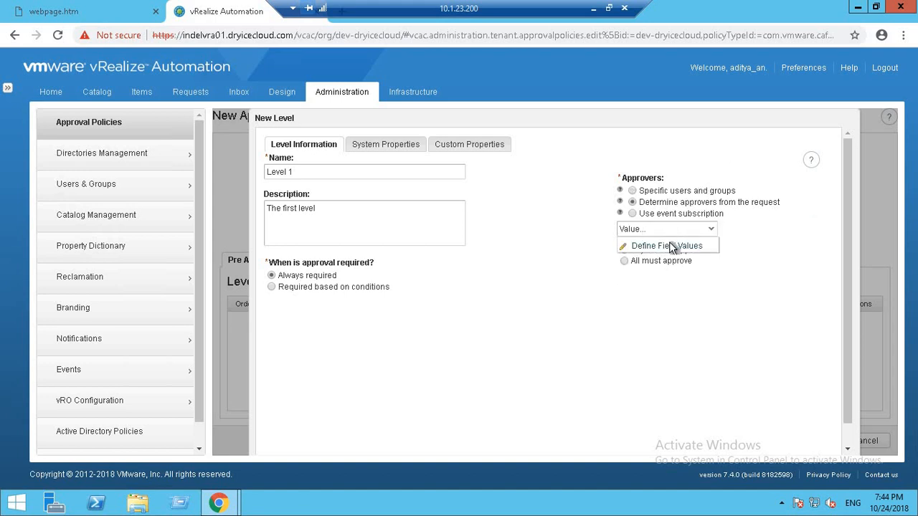
left_click(669, 246)
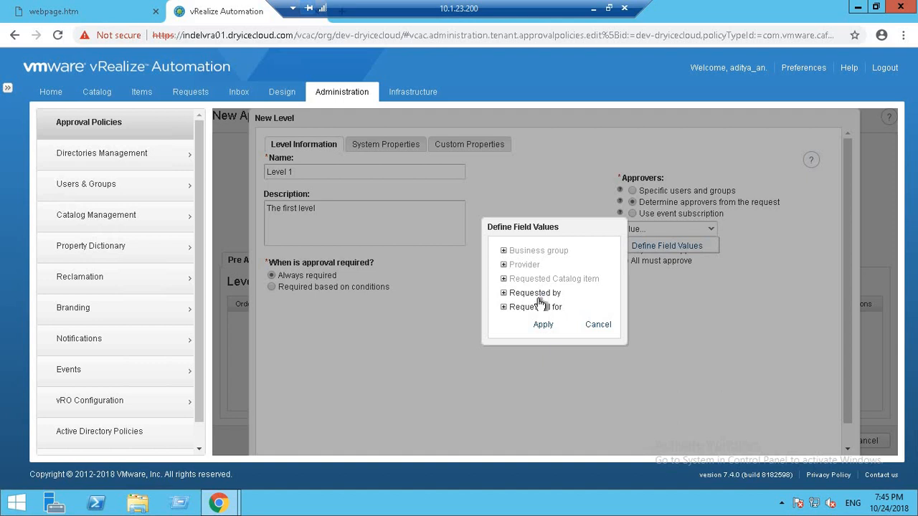
left_click(599, 326)
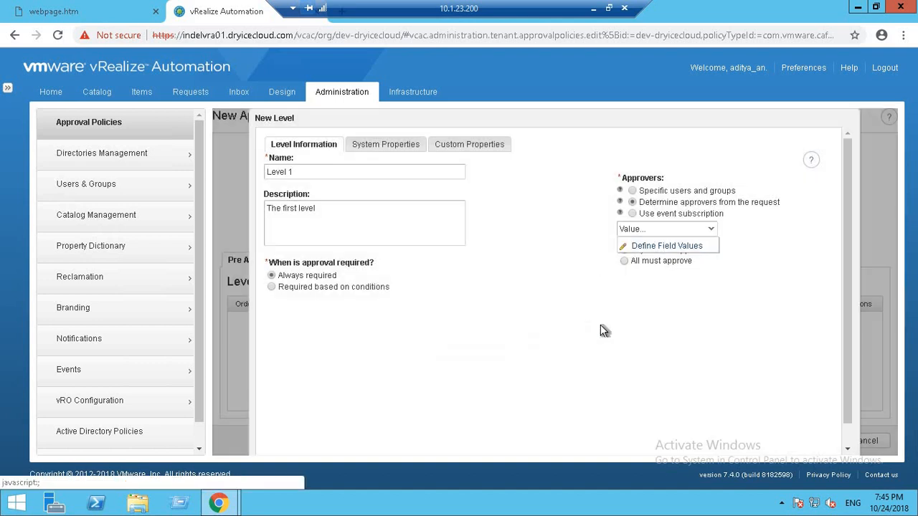
left_click(669, 215)
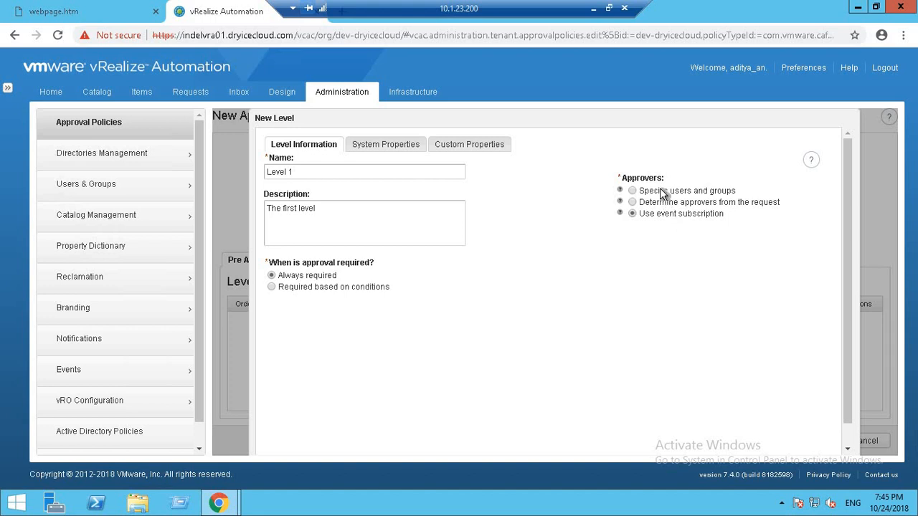
Step: Set the approvers to specific users and groups and add the intended user as approver of Level 1
left_click(661, 192)
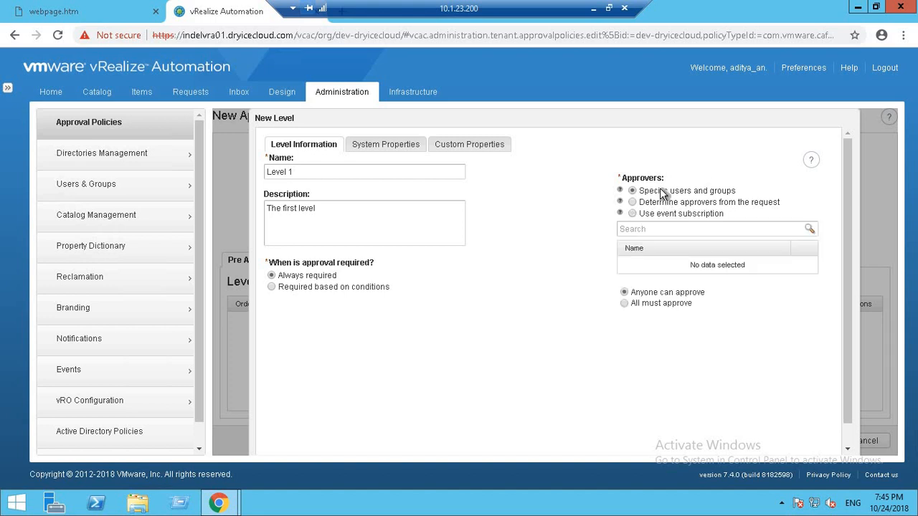
left_click(707, 232)
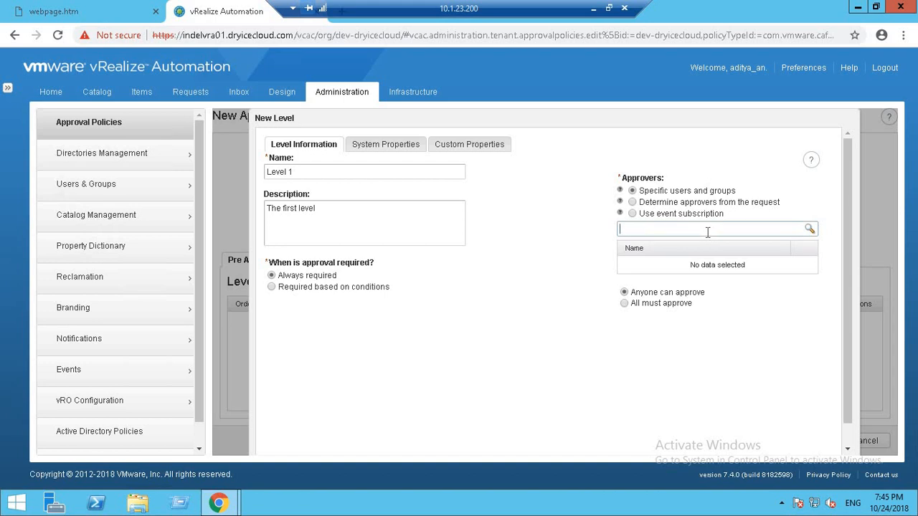
type("rohan_b")
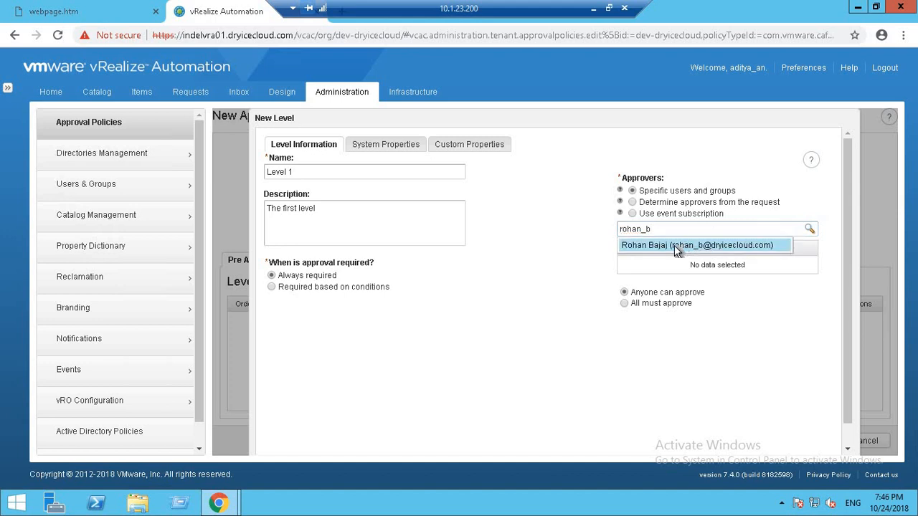
left_click(674, 246)
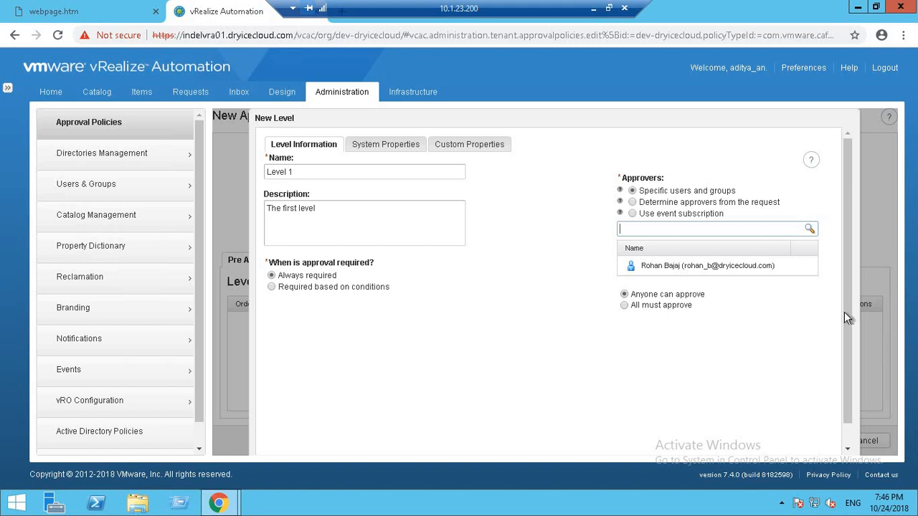
Step: Confirm the Level 1 settings and save the new approval policy
left_click(847, 450)
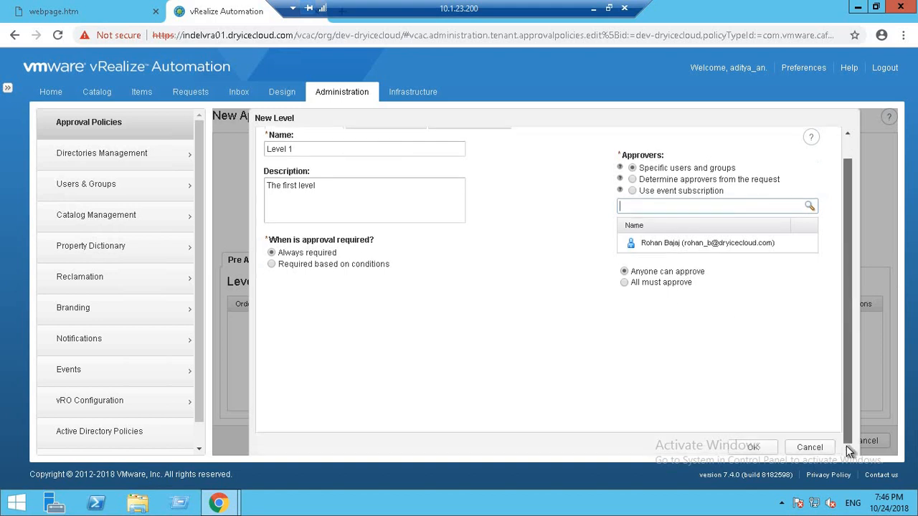
left_click(756, 444)
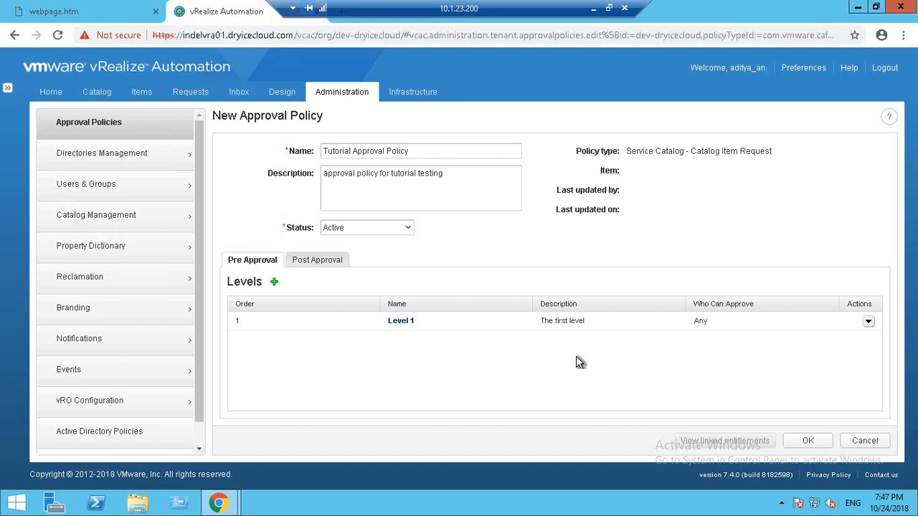
left_click(806, 442)
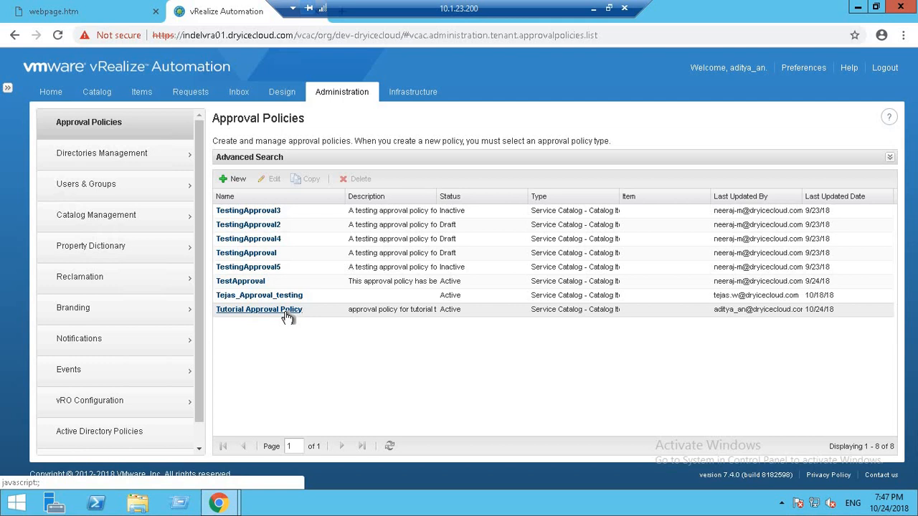
Step: Open the items and approvals of the "test" entitlement in Catalog Management for editing
left_click(106, 227)
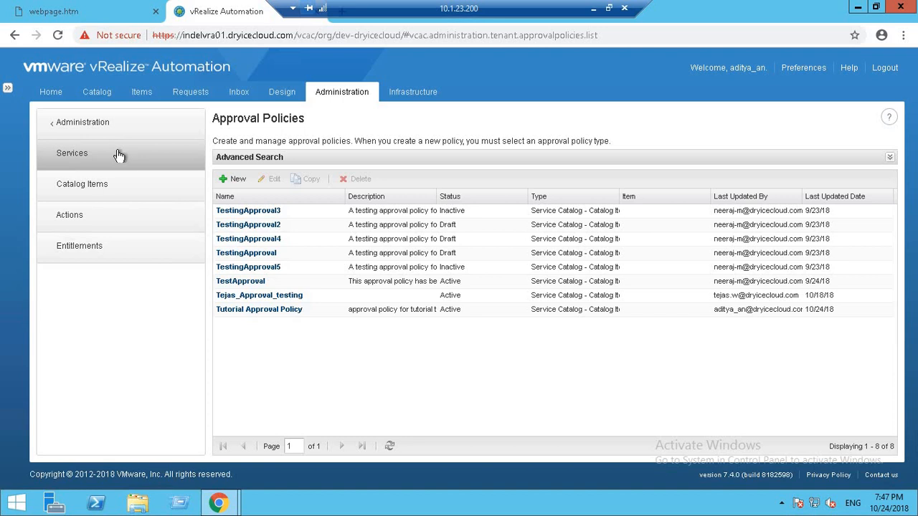
left_click(91, 251)
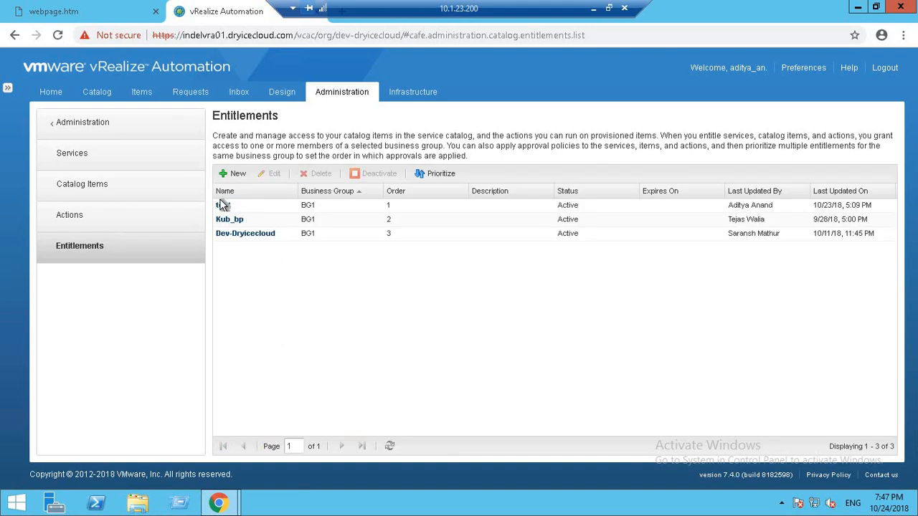
left_click(222, 207)
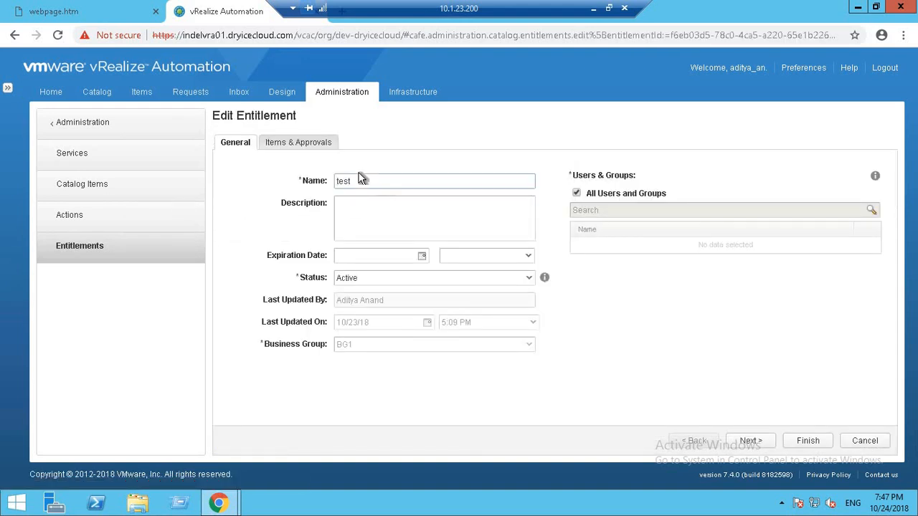
left_click(296, 144)
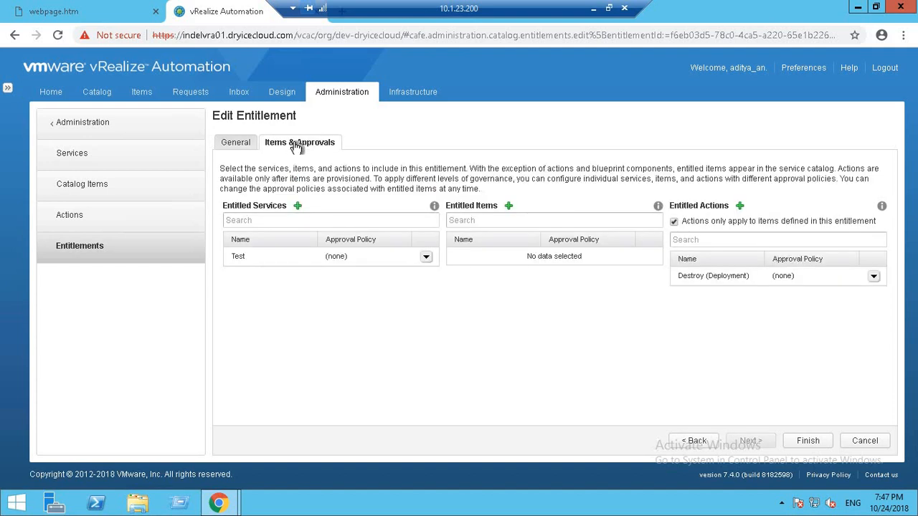
Step: Check which services and approval policies are offered for adding to the entitlement, and cancel without adding any
left_click(298, 206)
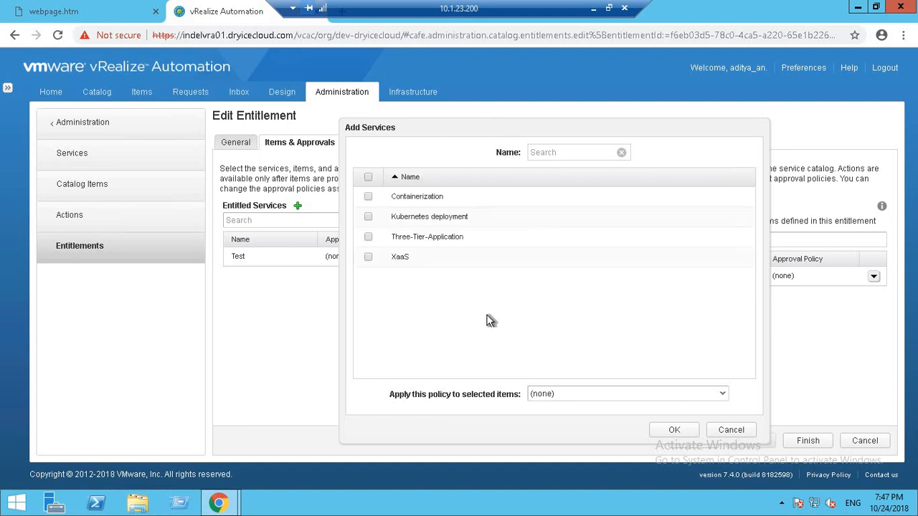
left_click(578, 393)
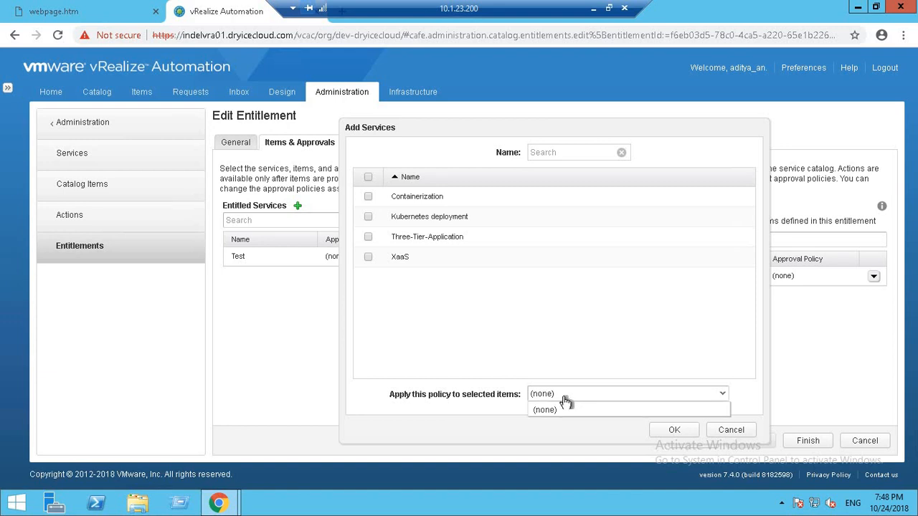
left_click(563, 397)
left_click(564, 397)
left_click(580, 396)
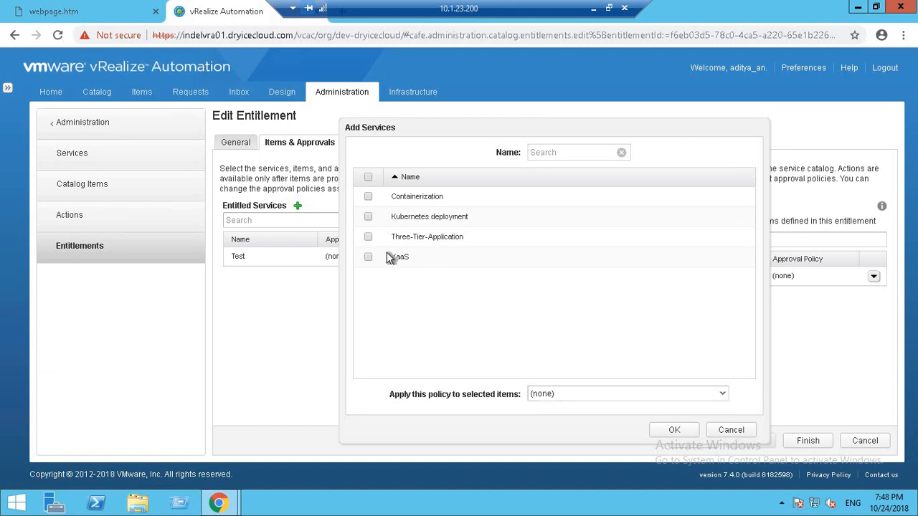
left_click(737, 433)
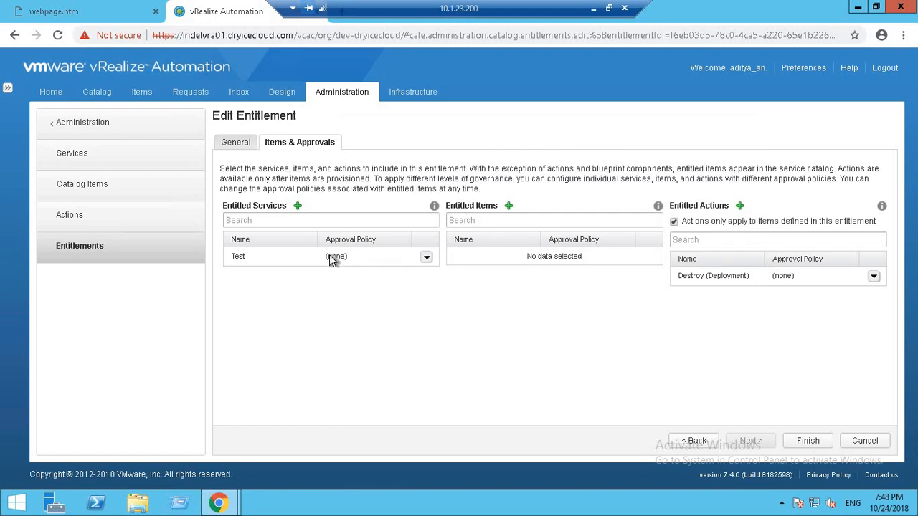
Step: Apply the Tutorial Approval Policy to the entitled service Test and save the entitlement
left_click(425, 257)
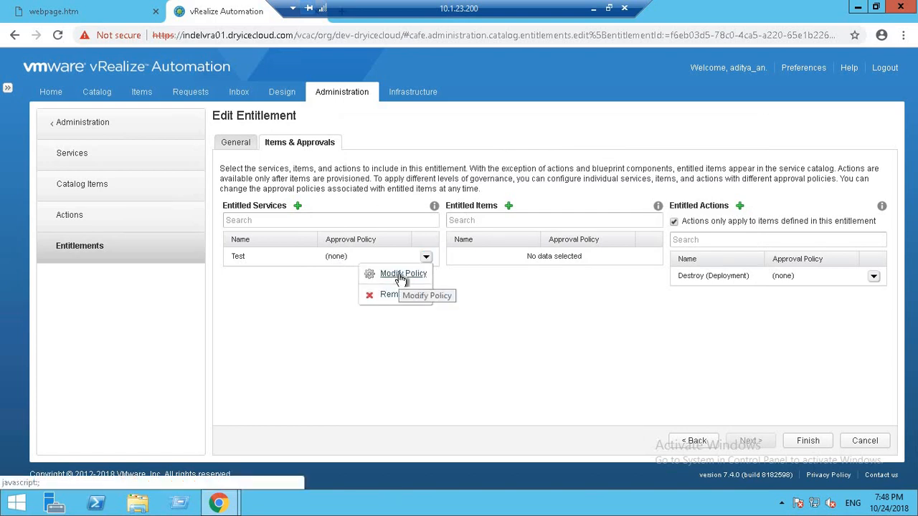
left_click(402, 277)
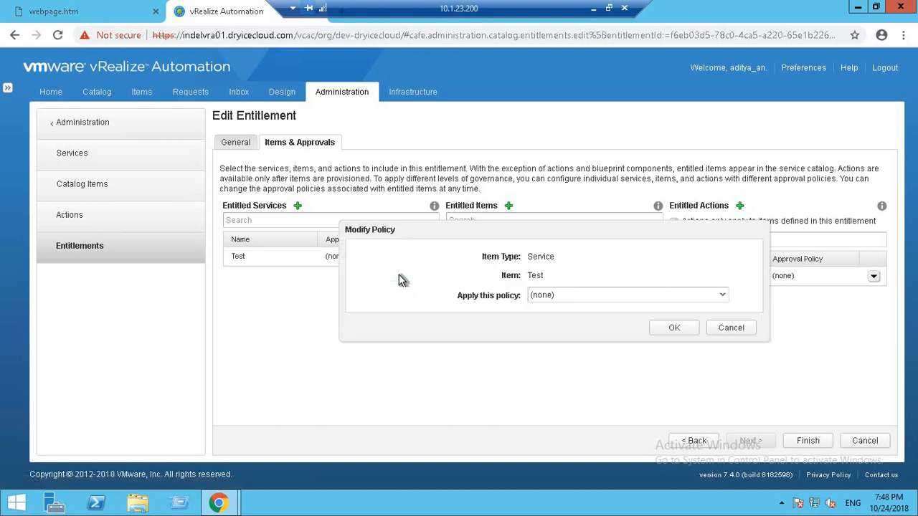
left_click(607, 297)
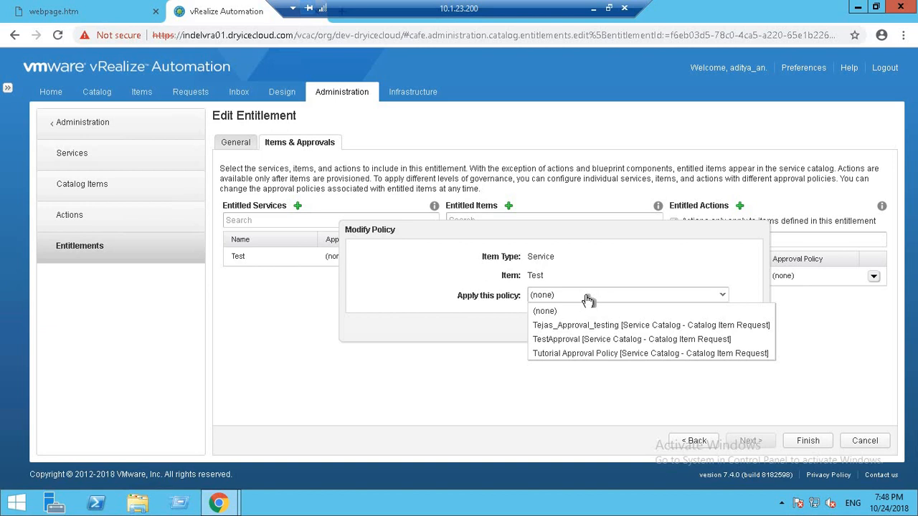
left_click(567, 353)
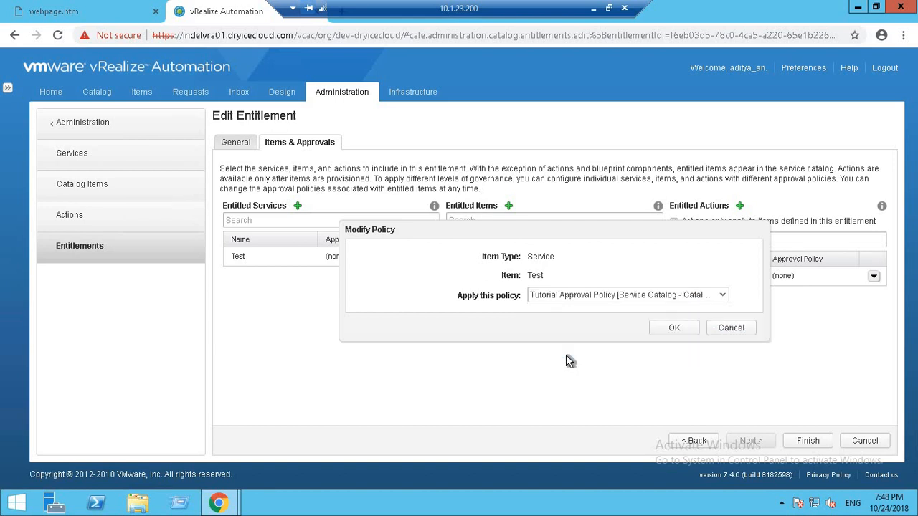
left_click(671, 331)
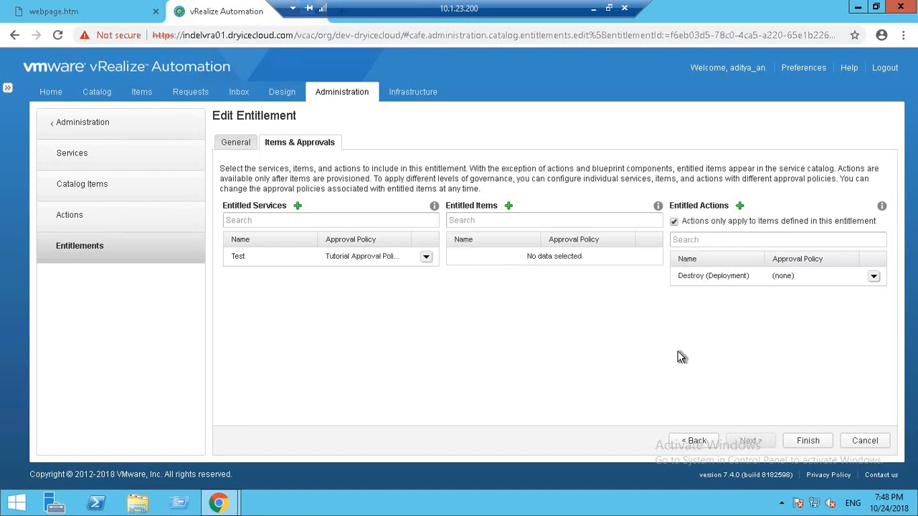
left_click(805, 442)
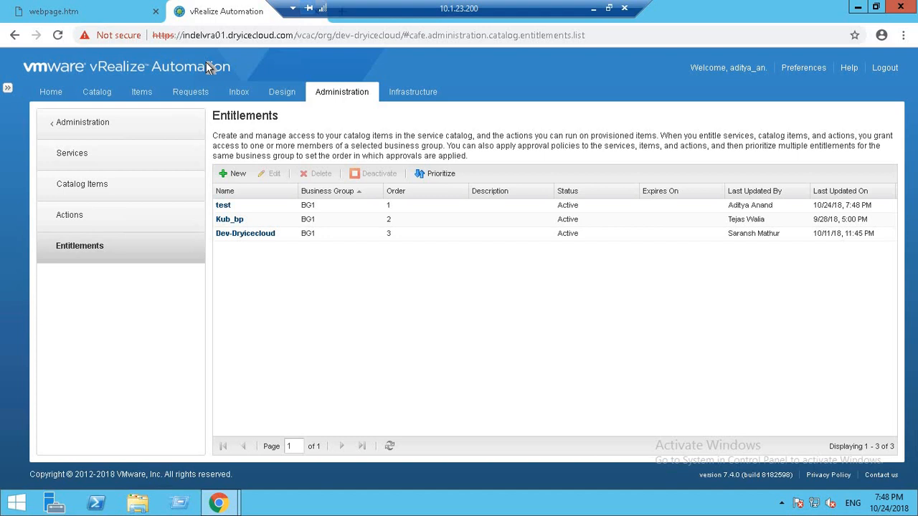
Step: Start a new catalog request for the Tutorial Blueprint from the Test service
left_click(87, 93)
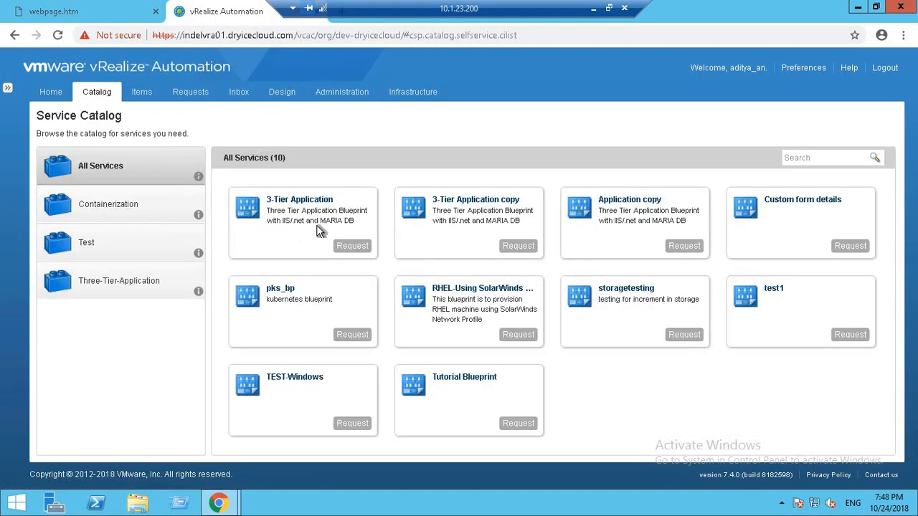
left_click(125, 246)
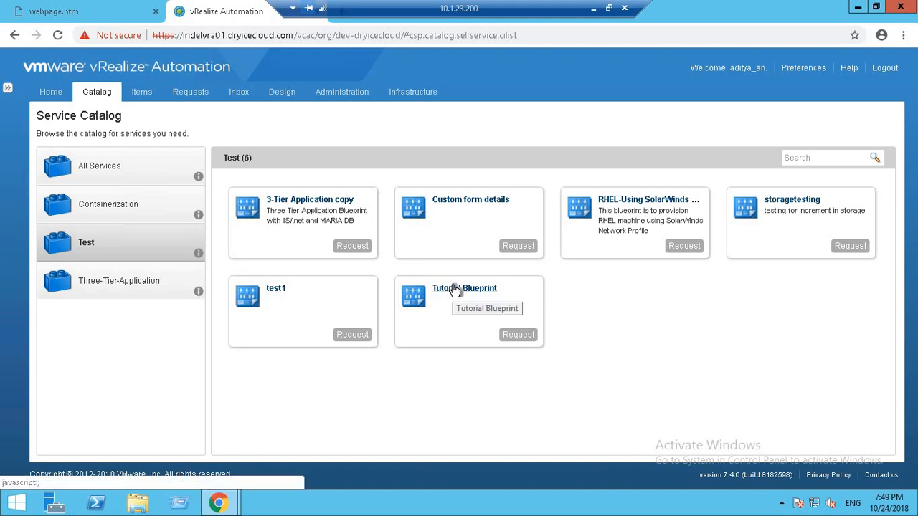
left_click(518, 335)
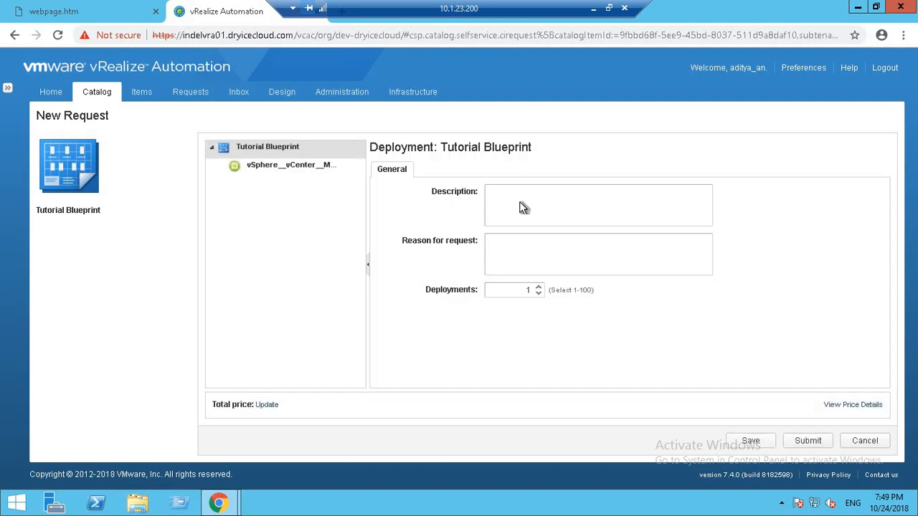
Step: Enter the description "tutorial test" and the reason "just to show", submit the request and close the confirmation
left_click(521, 202)
type("tutorial test")
left_click(523, 250)
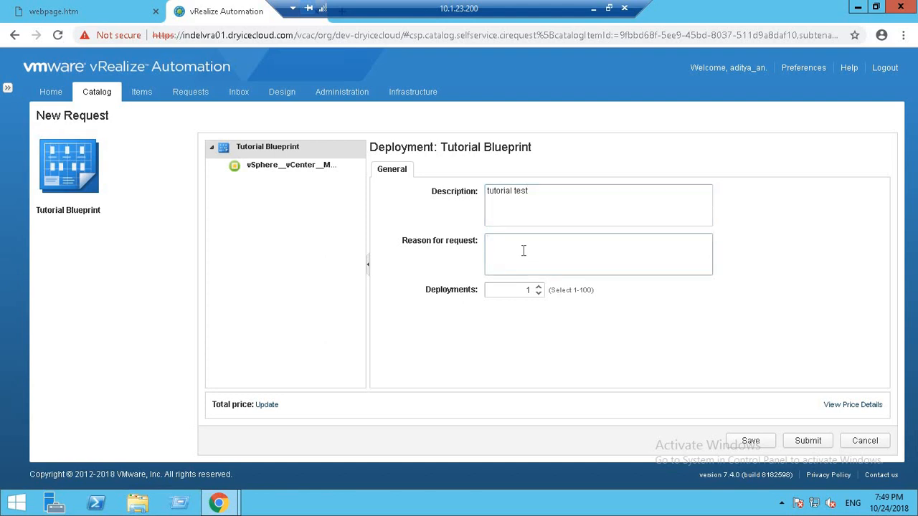
type("just to show")
left_click(810, 440)
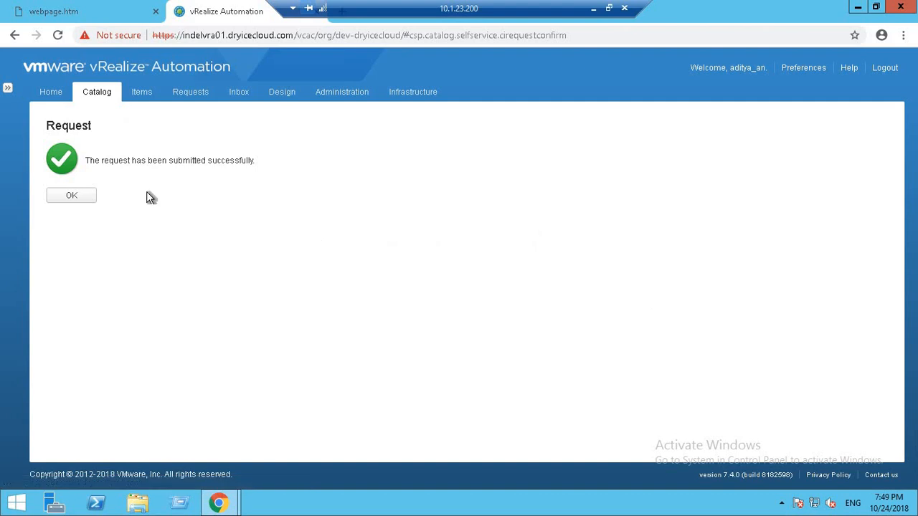
left_click(74, 196)
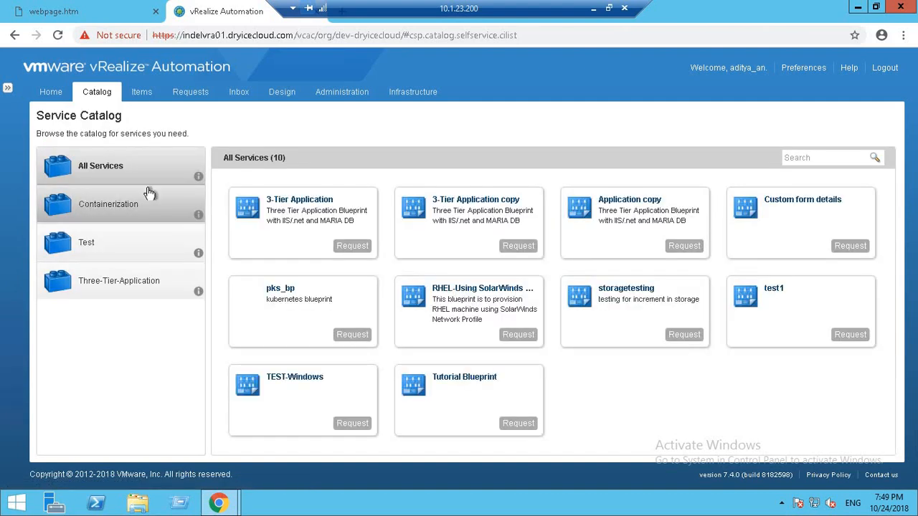
Step: Refresh the list of requests and check the status of the new Tutorial Blueprint request
left_click(193, 93)
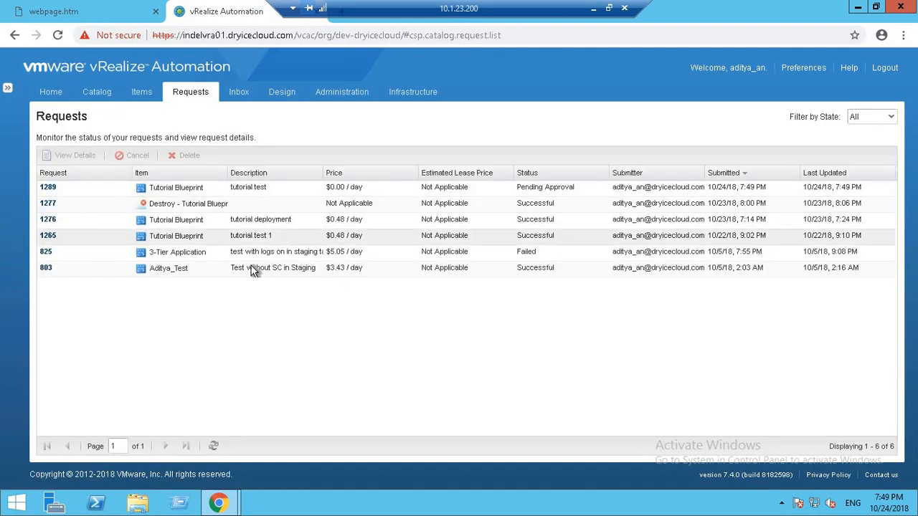
left_click(214, 447)
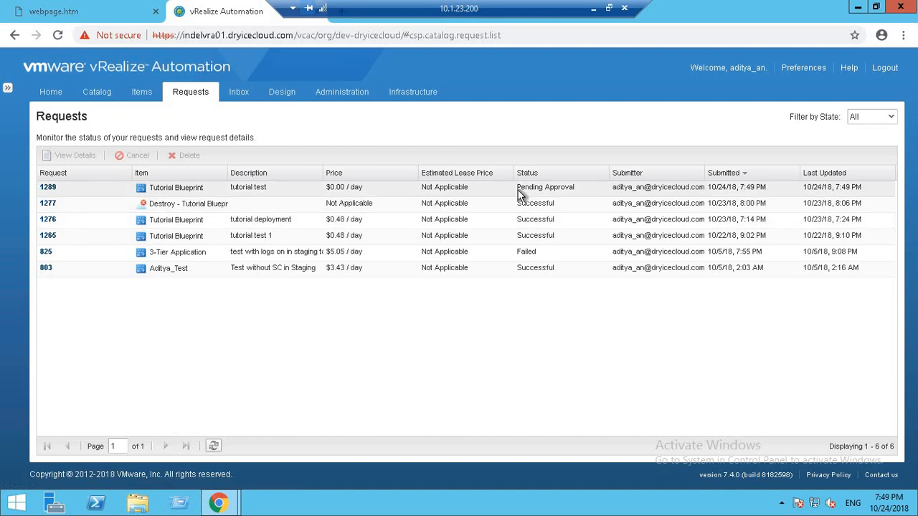
left_click(552, 191)
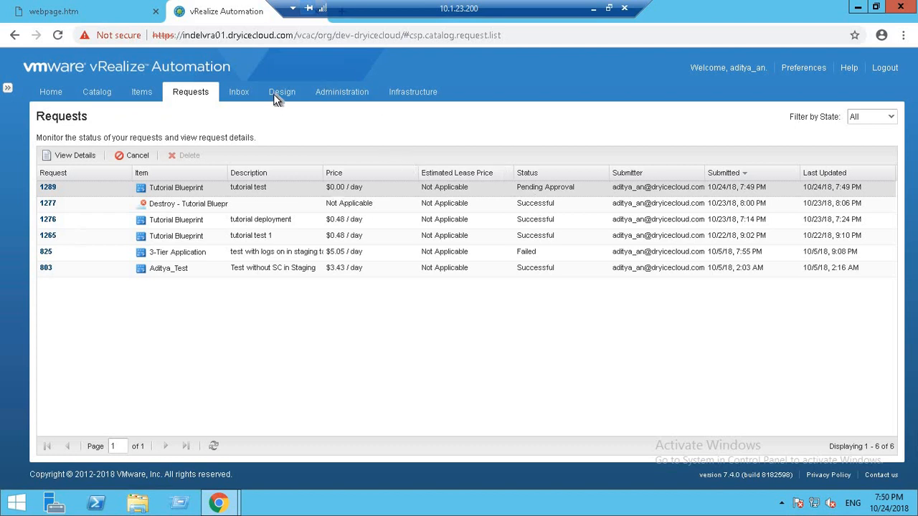
Step: Open the Tutorial Approval Policy, set its status to Inactive and try to save it, declining to unlink its entitlements
left_click(345, 98)
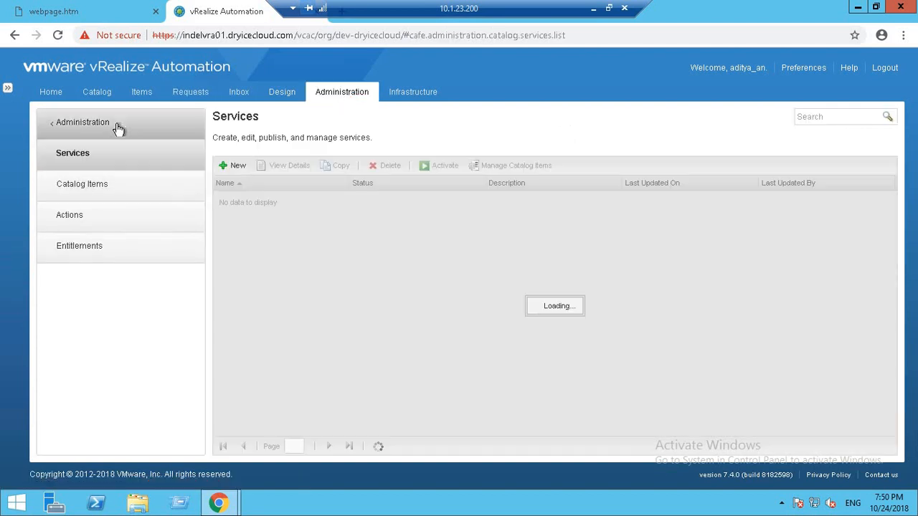
left_click(117, 126)
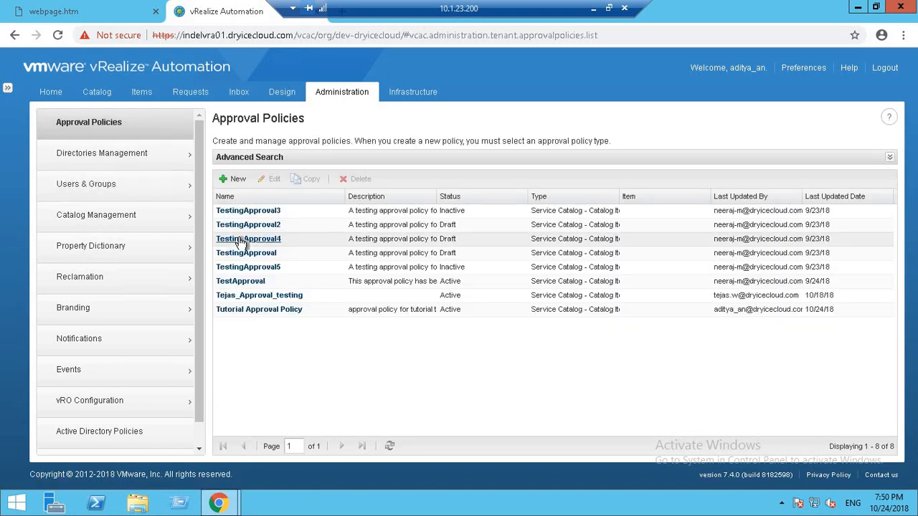
left_click(256, 311)
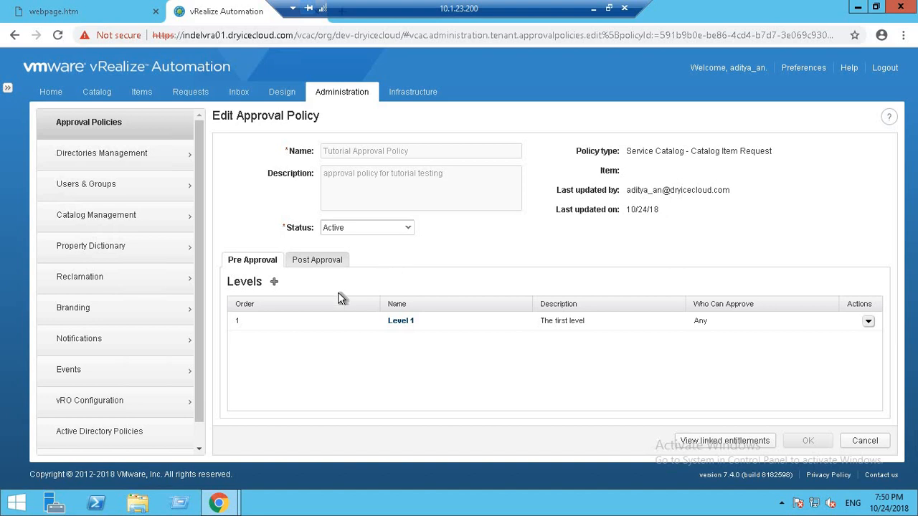
right_click(251, 324)
left_click(422, 241)
left_click(402, 228)
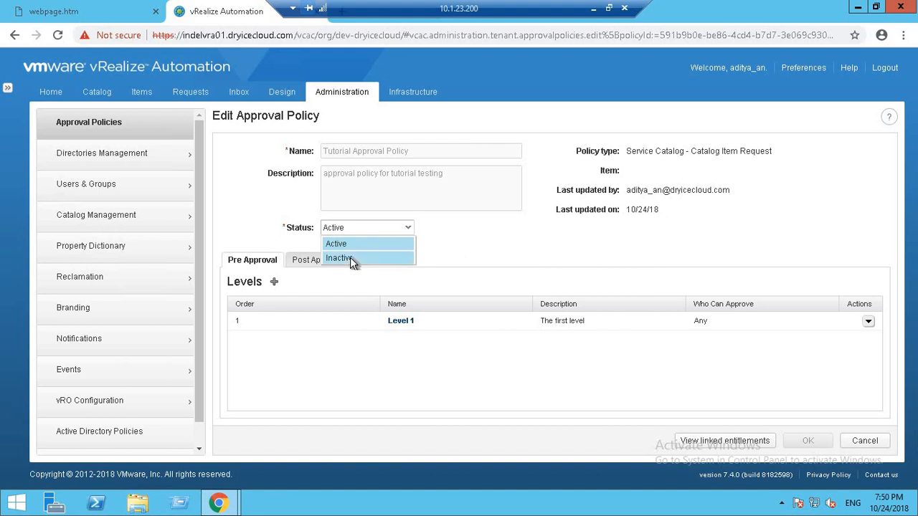
left_click(351, 260)
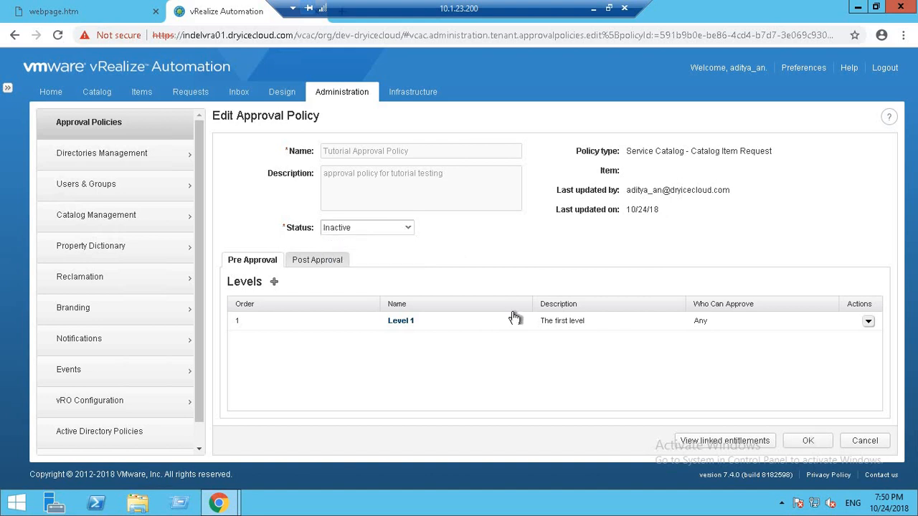
left_click(816, 443)
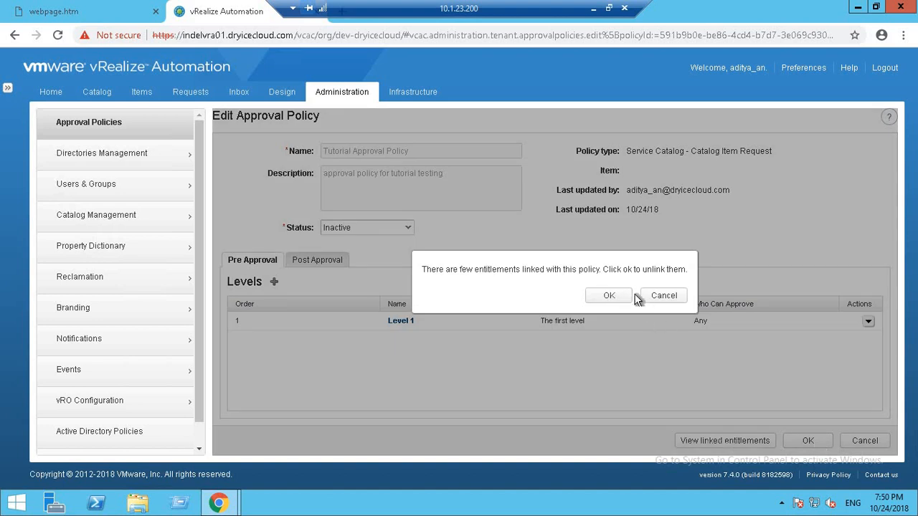
left_click(660, 294)
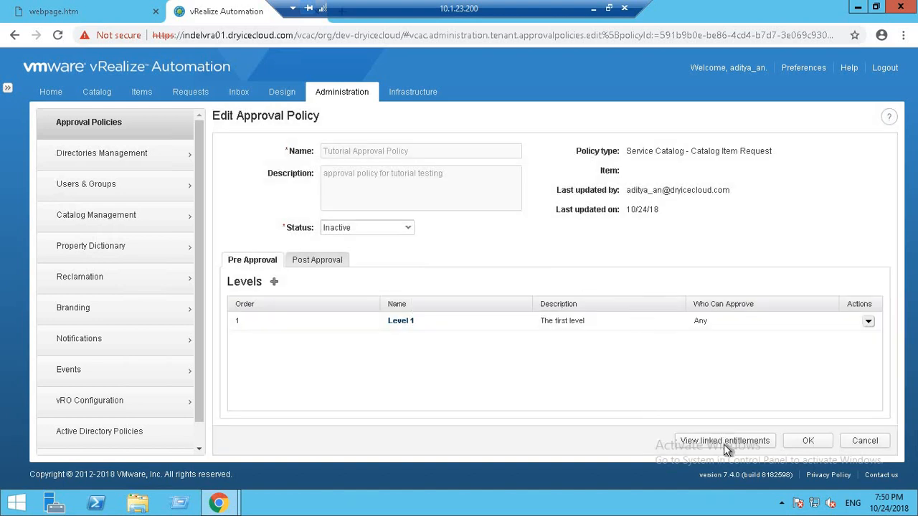
Step: Replace the policy with (none) in all linked entitlements, confirm its removal and save the approval policy
left_click(723, 442)
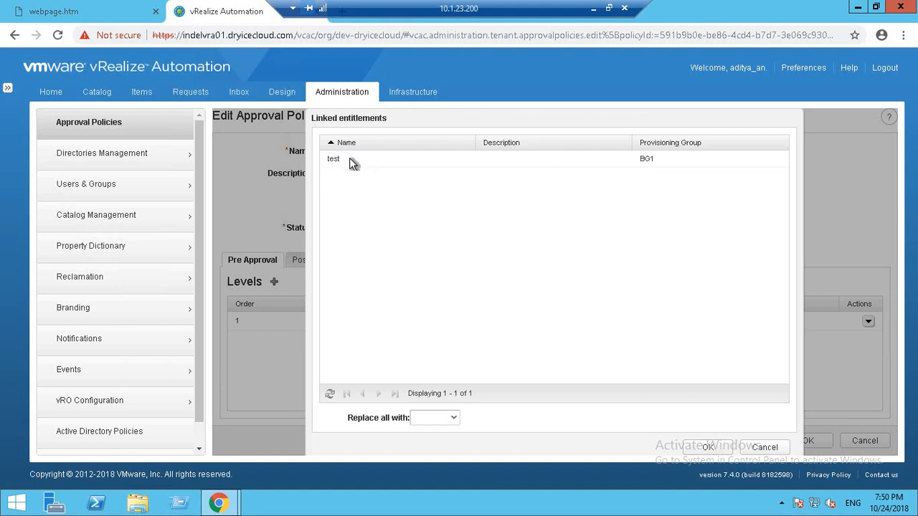
left_click(457, 419)
left_click(437, 433)
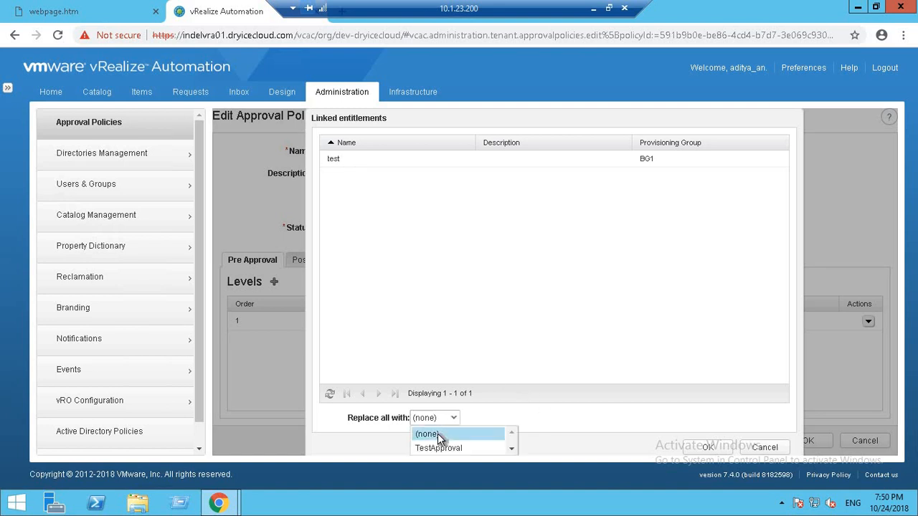
left_click(711, 450)
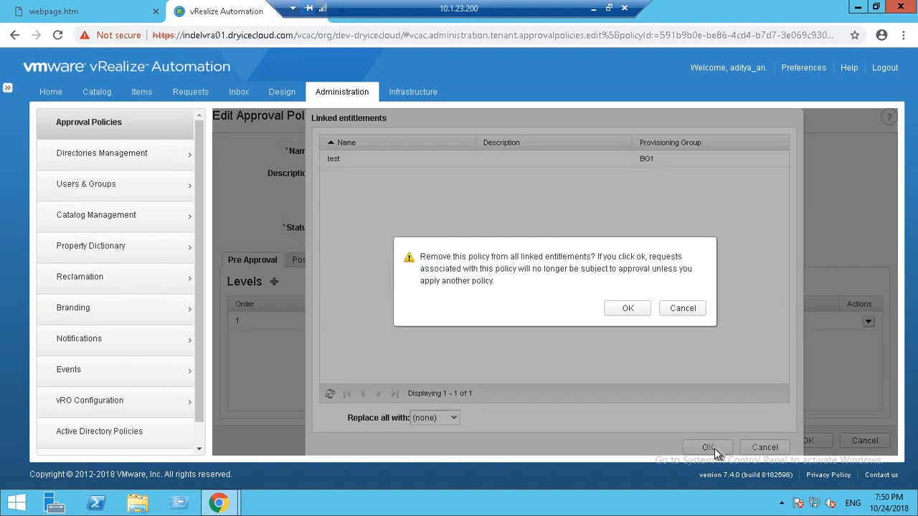
left_click(621, 308)
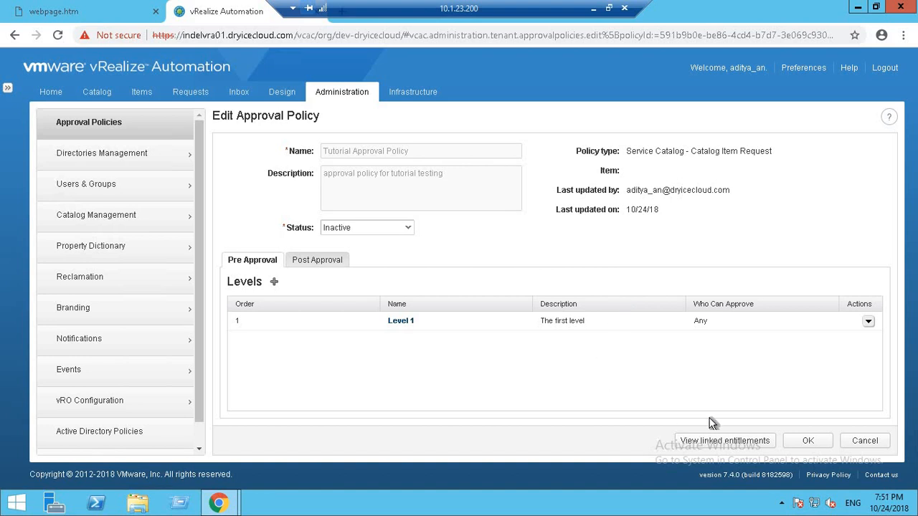
left_click(808, 441)
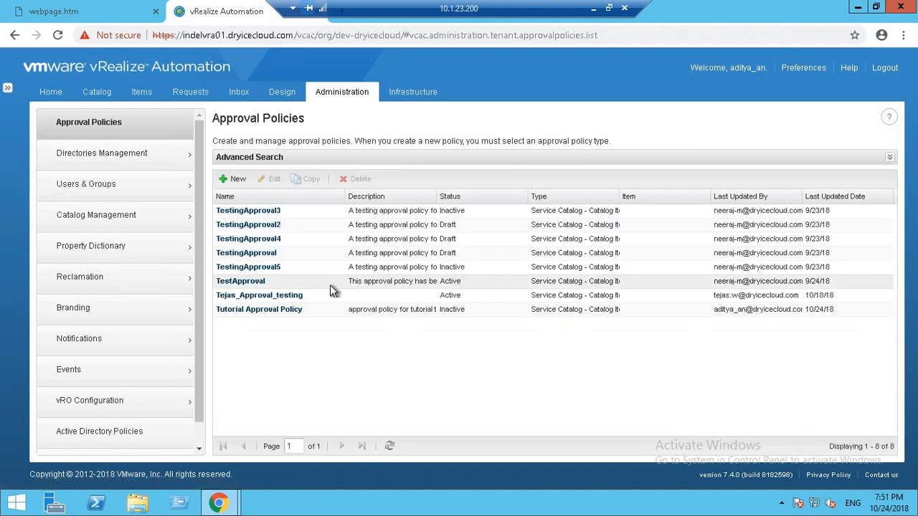
Step: Reopen the Tutorial Approval Policy and examine the level information, system properties and custom properties of Level 1
left_click(278, 310)
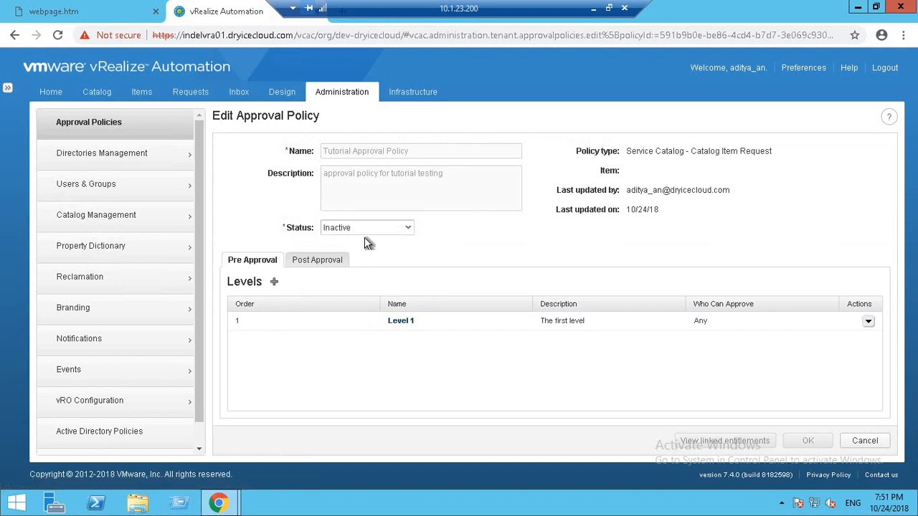
left_click(404, 322)
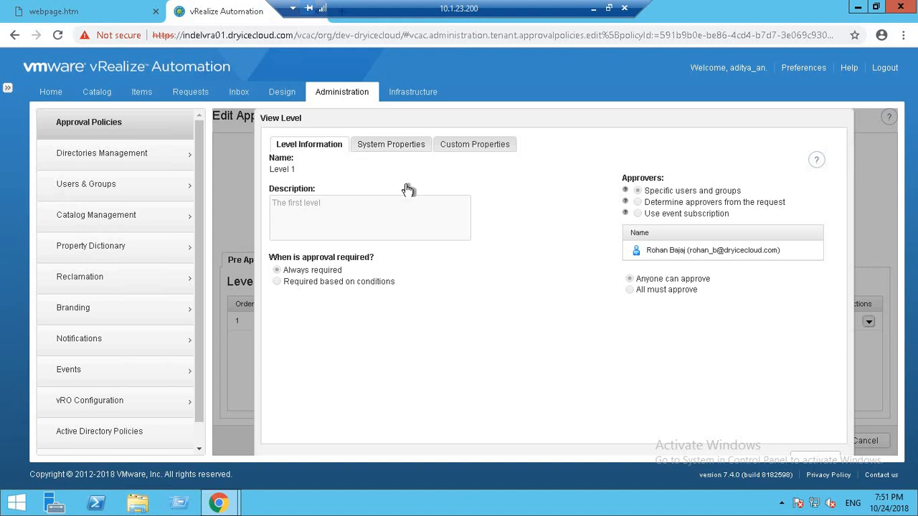
left_click(387, 147)
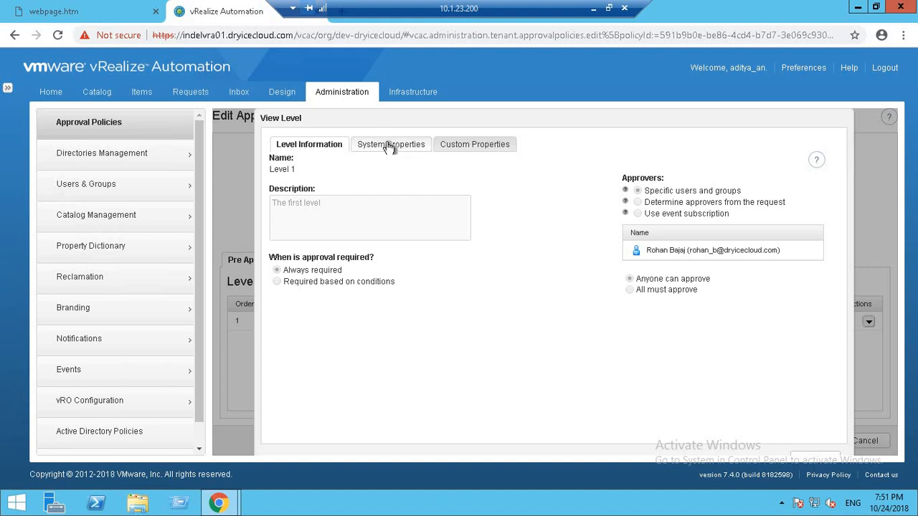
left_click(475, 147)
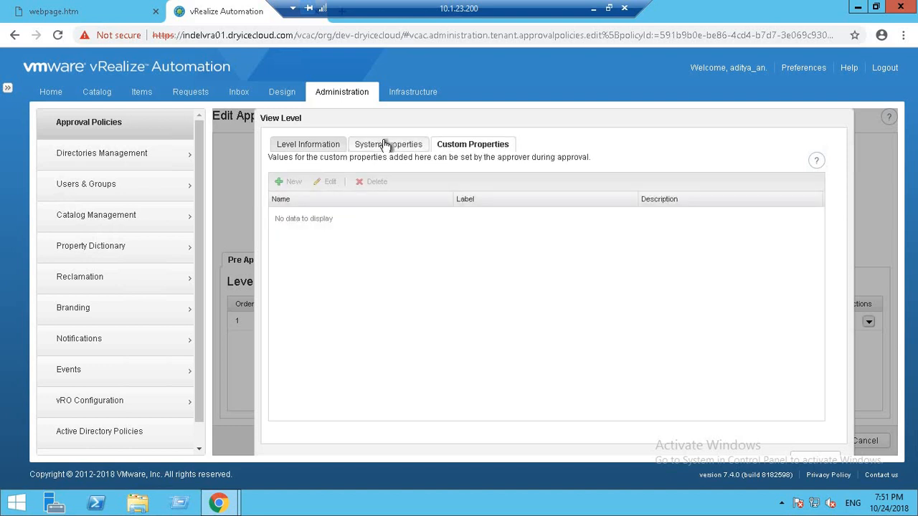
left_click(385, 145)
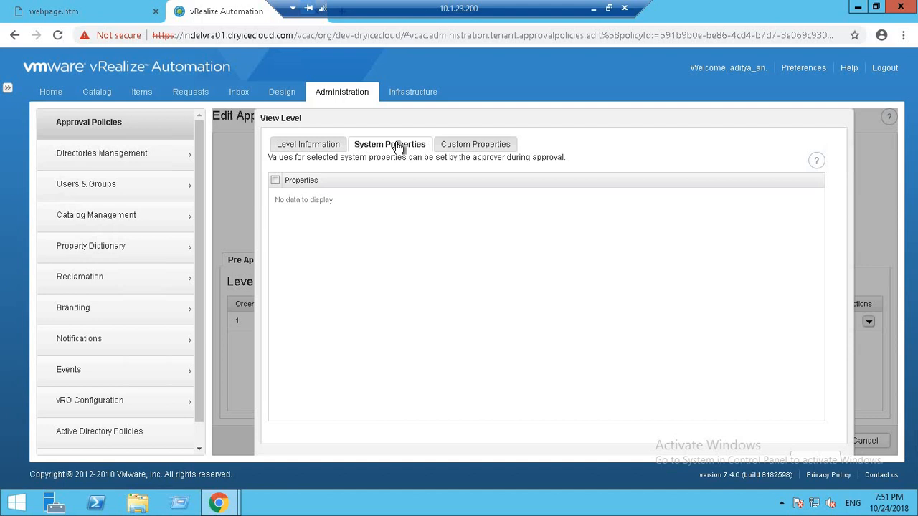
left_click(456, 144)
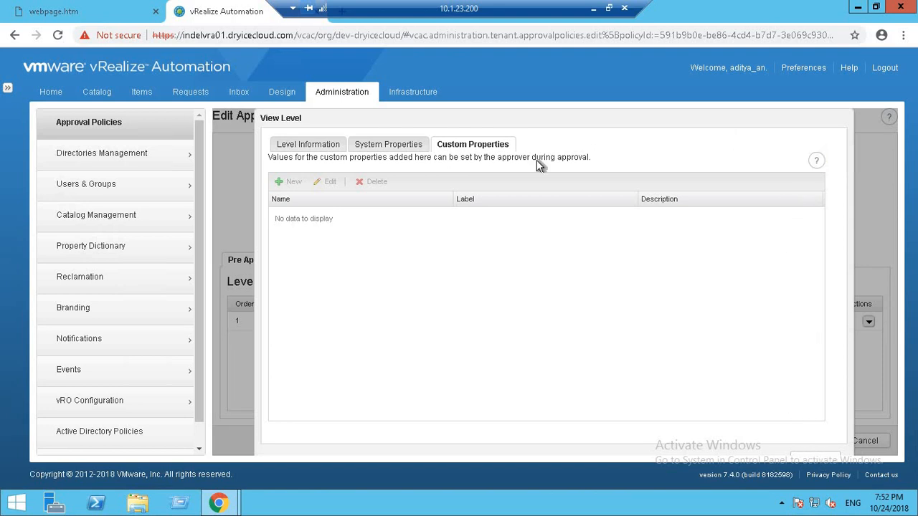
Step: Return to the list of requests and check the approval status of the "tutorial test" request again
left_click(282, 93)
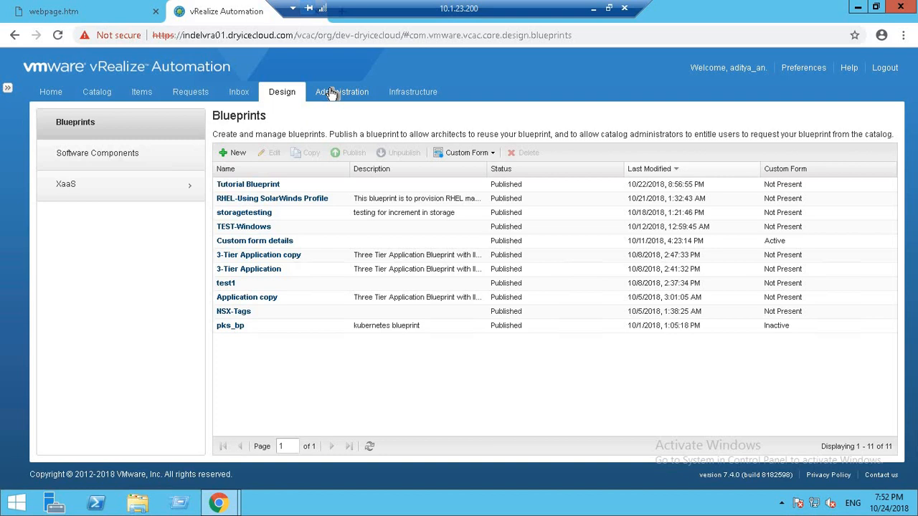
left_click(185, 93)
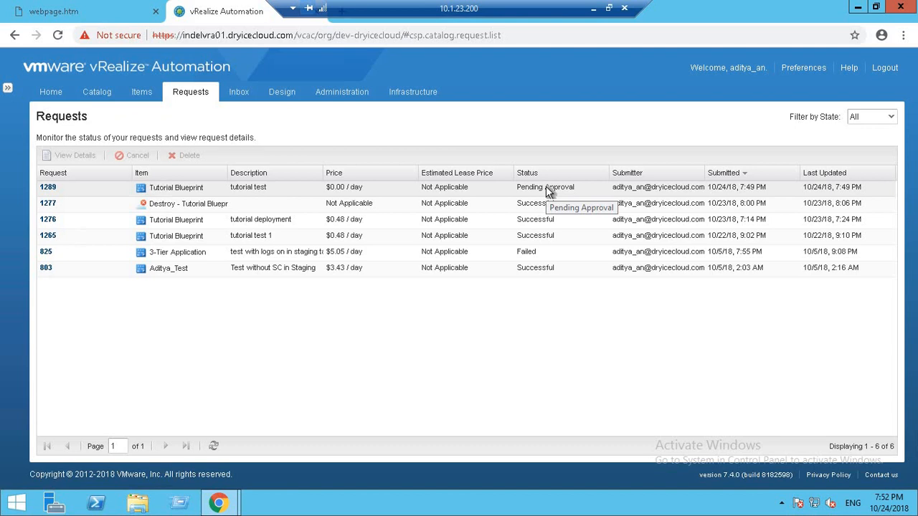
Step: Switch to the approver's vRealize Automation window and look through the home page's open requests, items and inbox for the pending approval
left_click(220, 503)
left_click(311, 431)
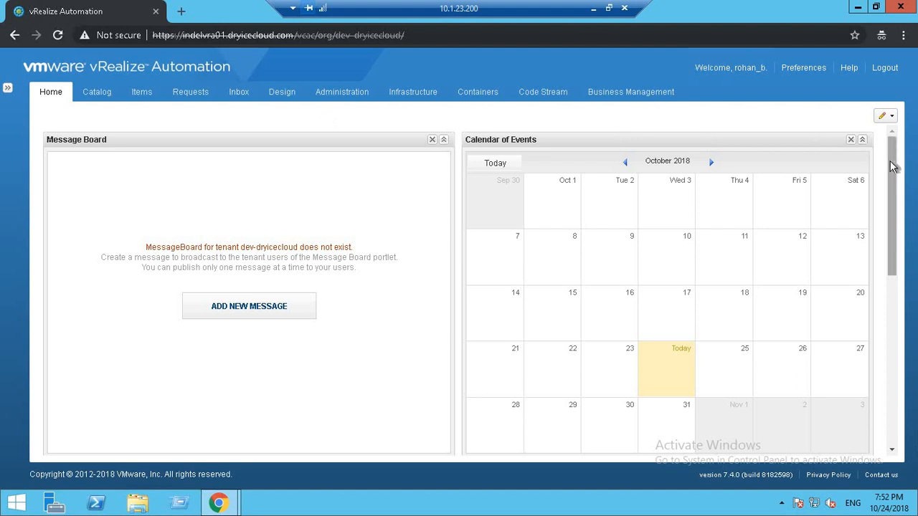
scroll(891, 215, "down", 2)
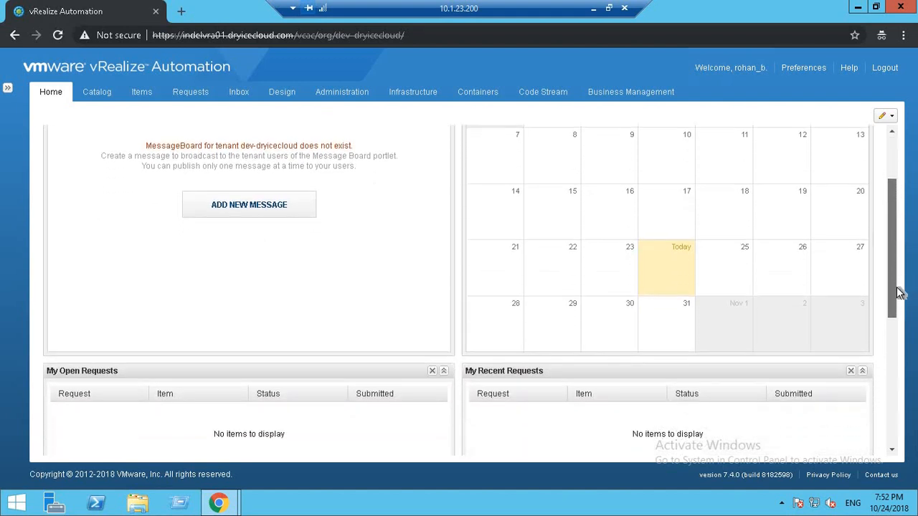
scroll(882, 363, "down", 3)
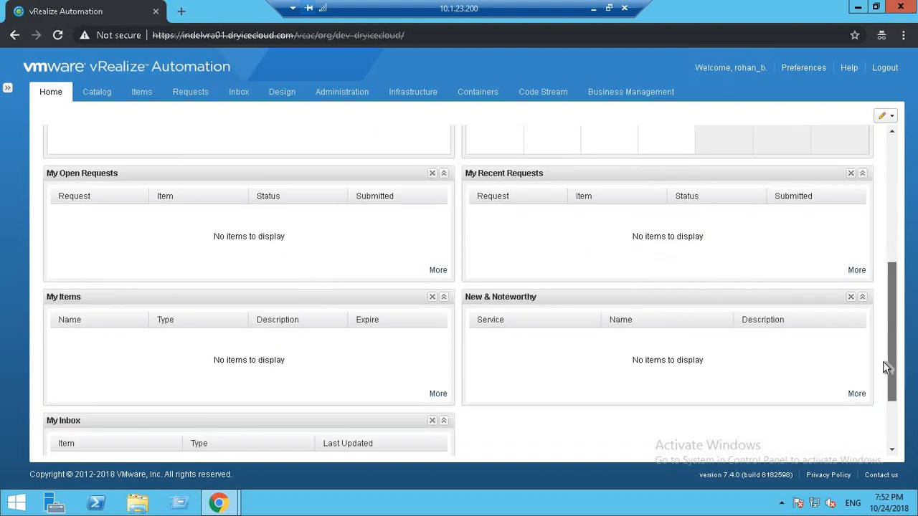
scroll(885, 367, "down", 2)
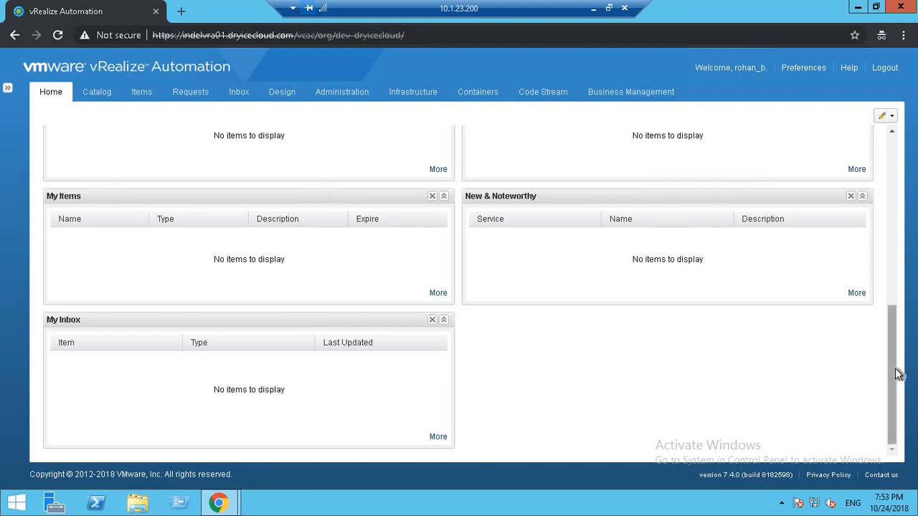
scroll(898, 269, "up", 1)
scroll(898, 265, "up", 5)
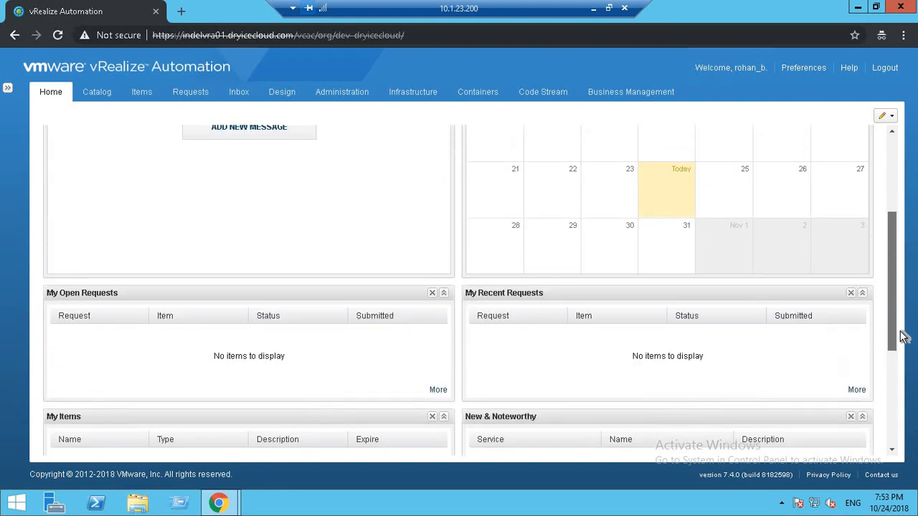
scroll(904, 201, "down", 3)
scroll(904, 161, "up", 3)
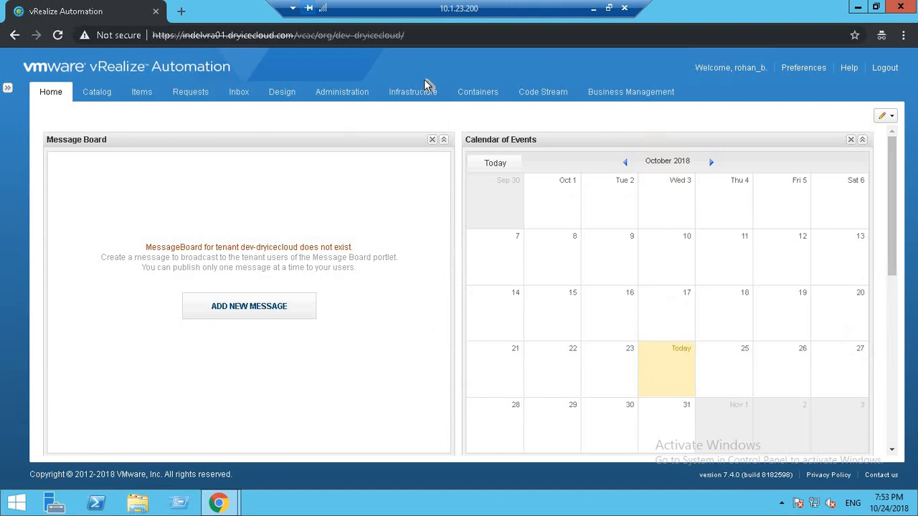
Step: Reload the approver's home page and open the approval item listed under My Inbox
left_click(430, 34)
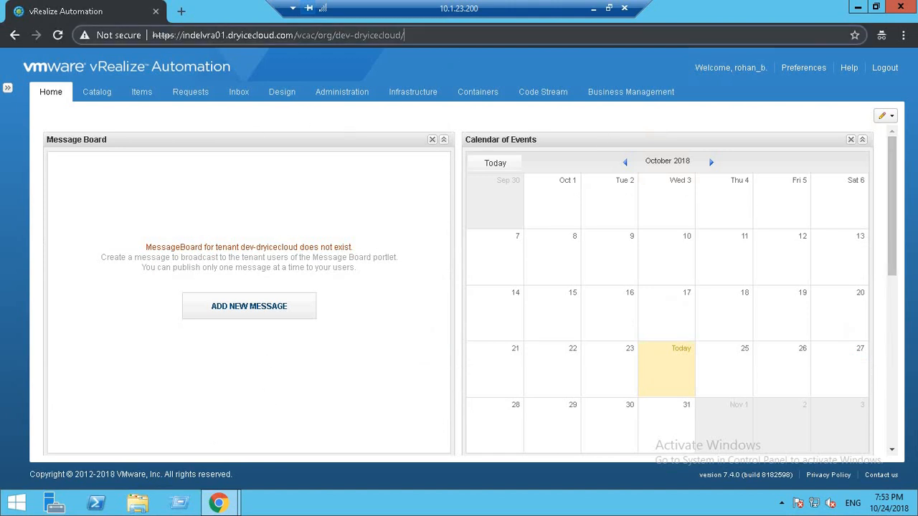
key("Return")
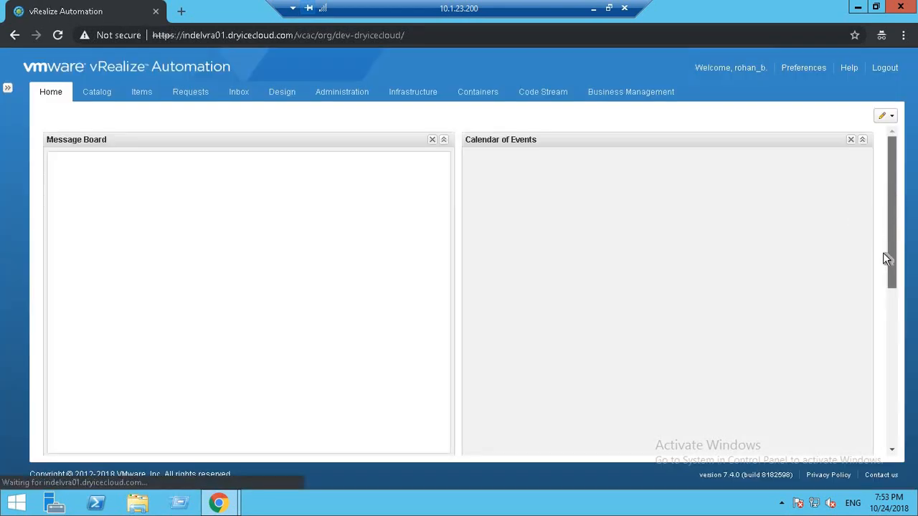
scroll(884, 318, "down", 3)
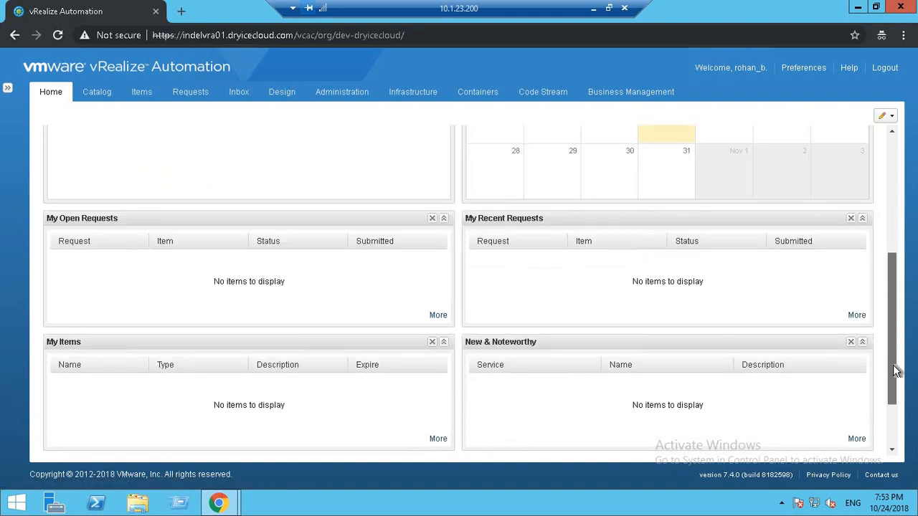
scroll(894, 372, "down", 3)
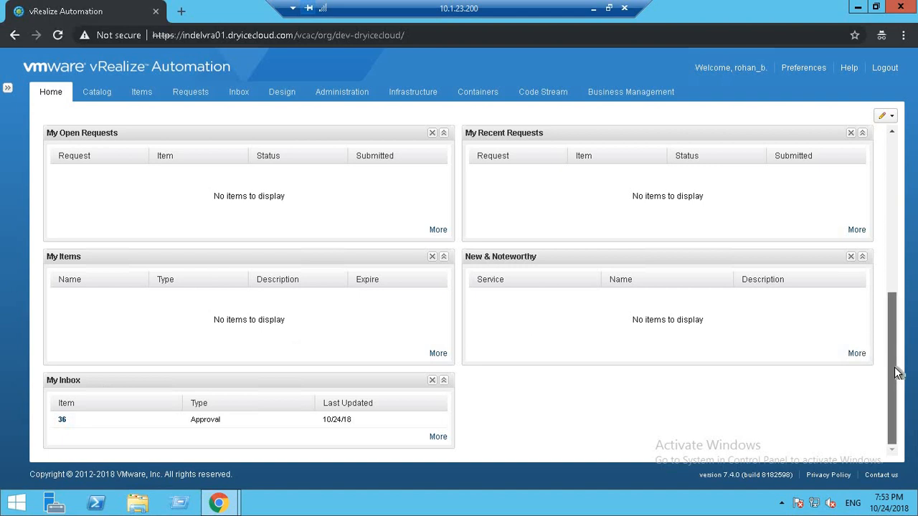
left_click(63, 421)
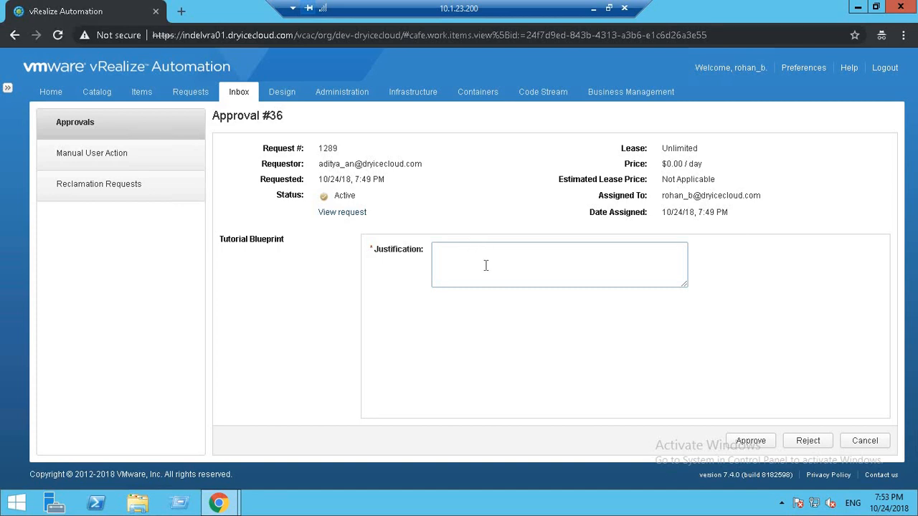
Step: Approve the Tutorial Blueprint request with the justification "This is the last time I am approving this! And stop using my account"
type("This is the last time I am approvi")
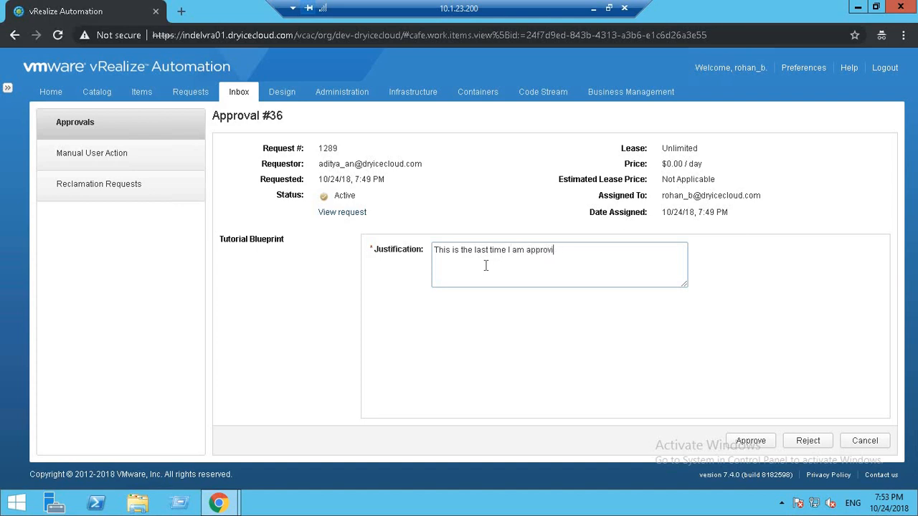
type("ng this! And stop using my ac")
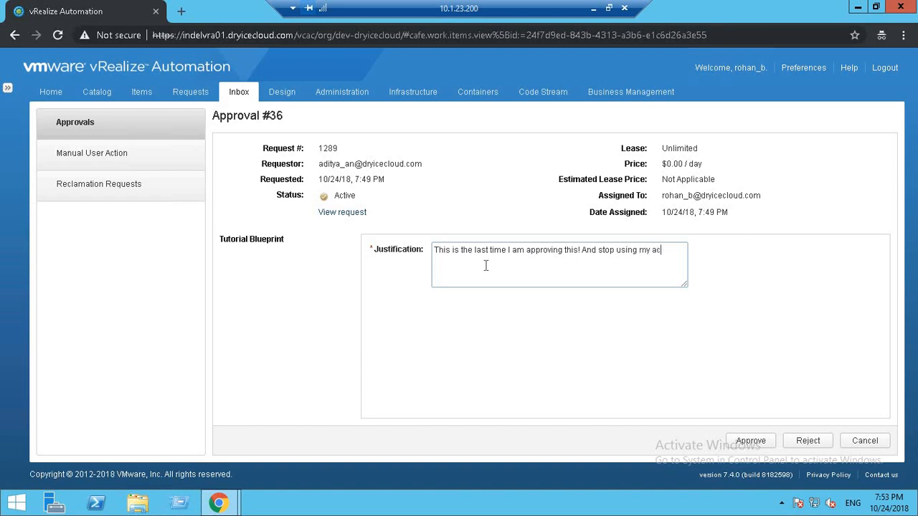
type("count")
left_click(747, 441)
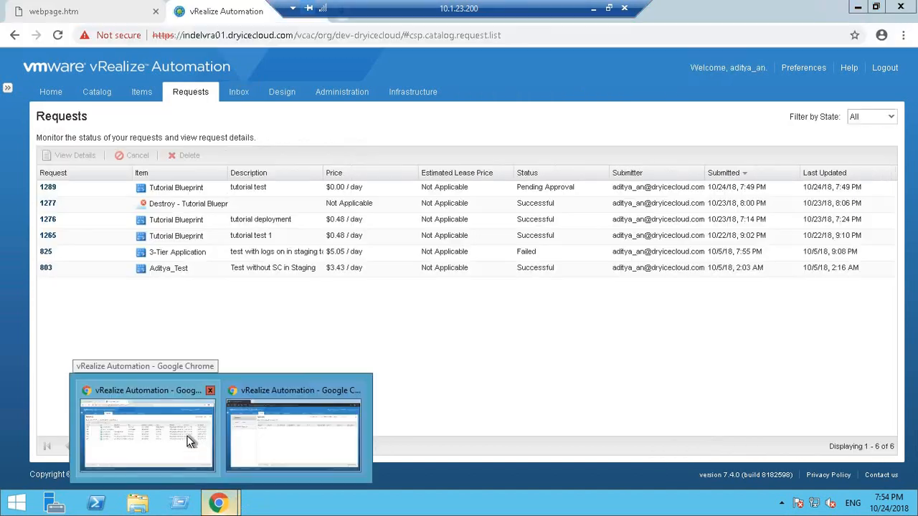
Step: Return to the requester's window, refresh the request list and check the details of the "tutorial test" request
left_click(193, 436)
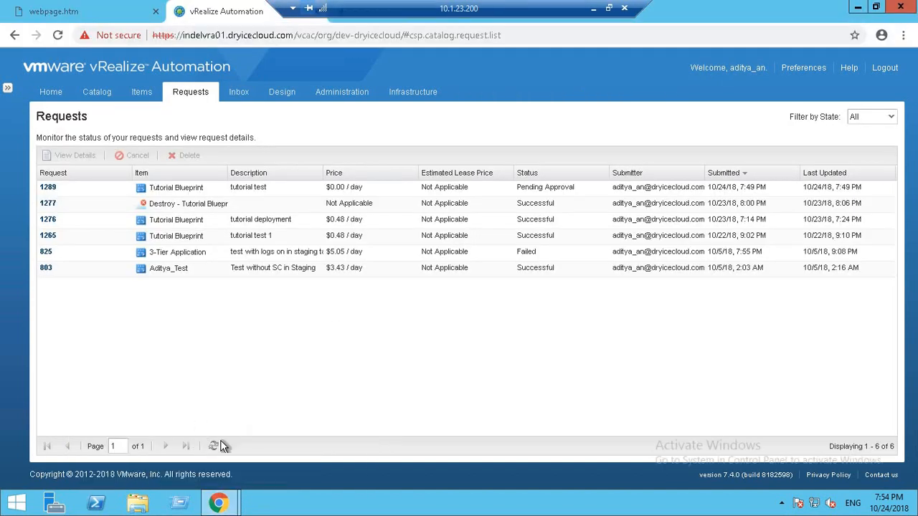
left_click(214, 446)
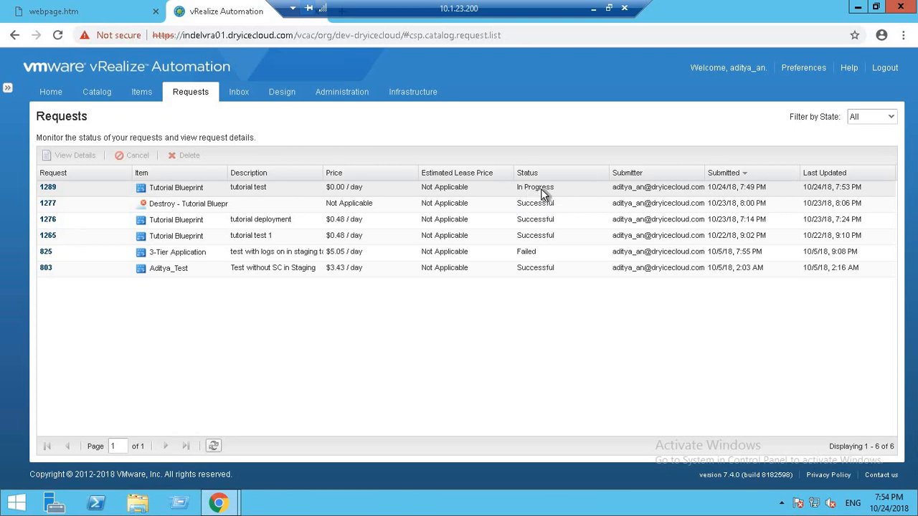
left_click(47, 187)
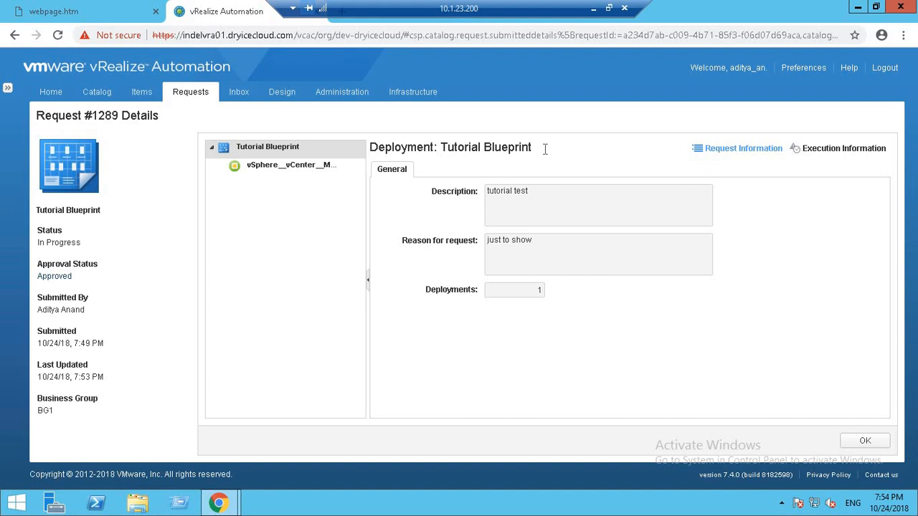
Step: Close the open approval level view in Administration and view the email servers configured for notifications
left_click(348, 97)
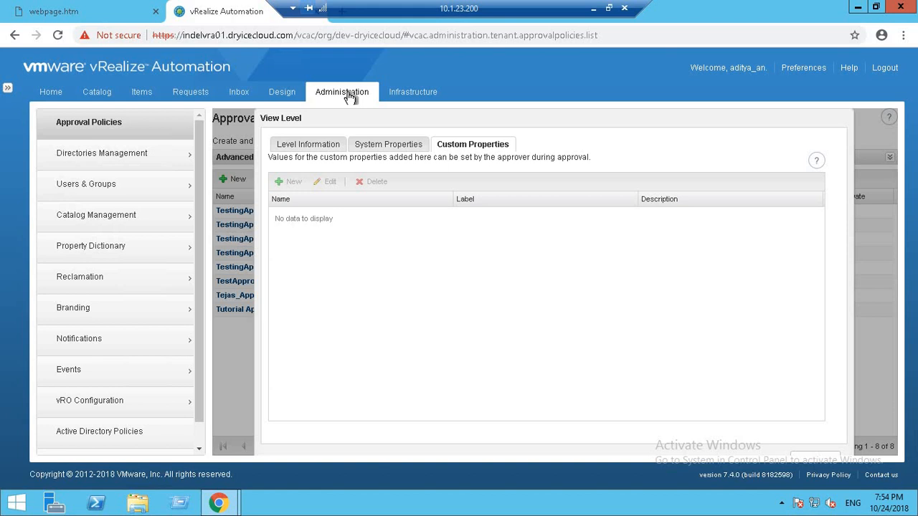
left_click(813, 453)
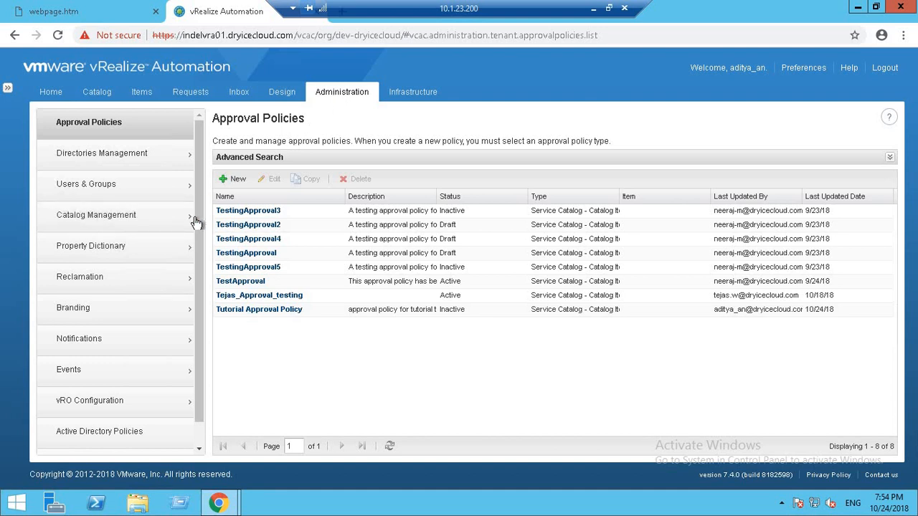
left_click(92, 340)
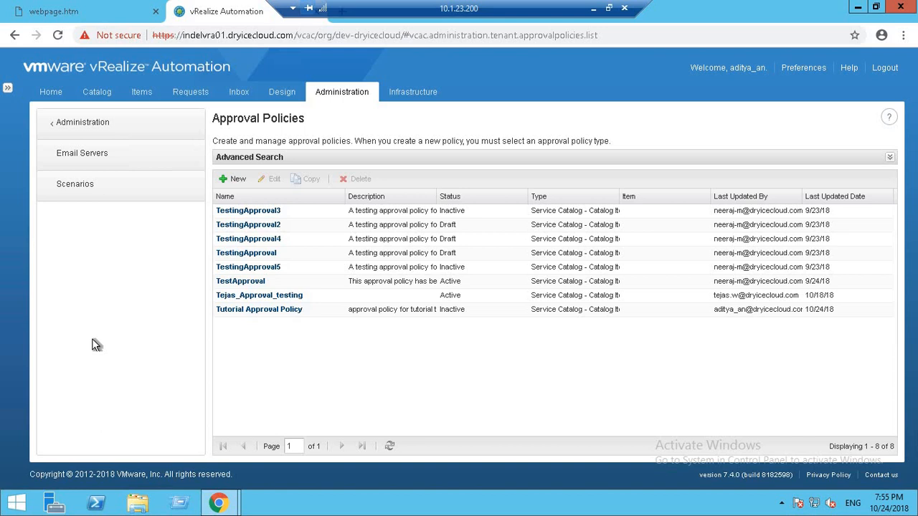
left_click(97, 162)
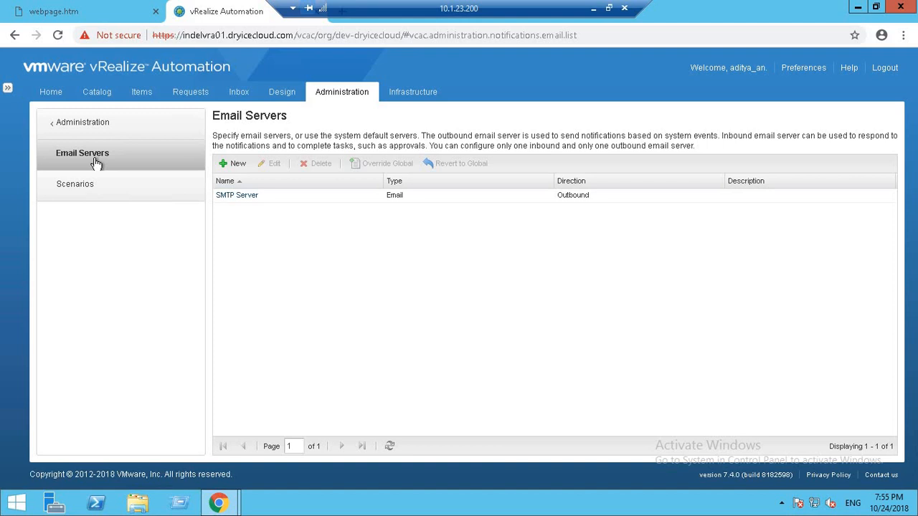
Step: Examine the list of notification scenarios and their statuses, including the Catalog Service ones
left_click(103, 185)
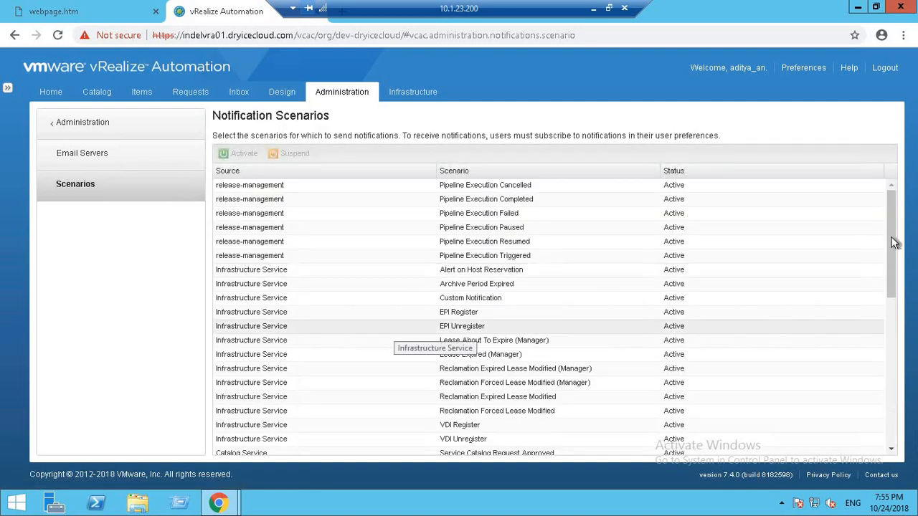
scroll(889, 309, "down", 4)
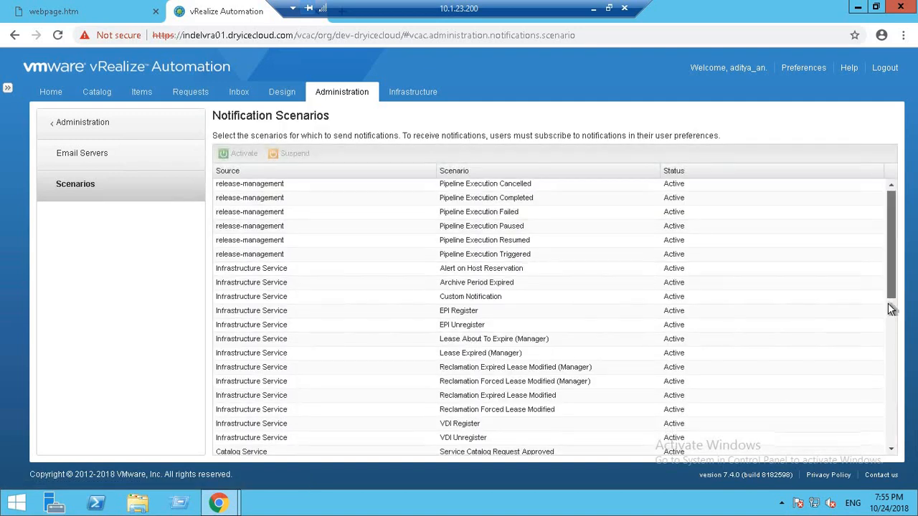
scroll(893, 332, "down", 4)
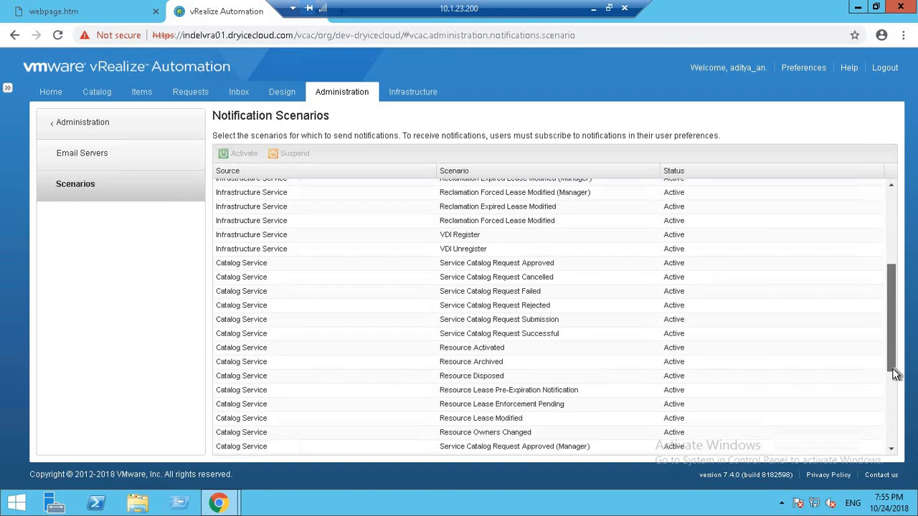